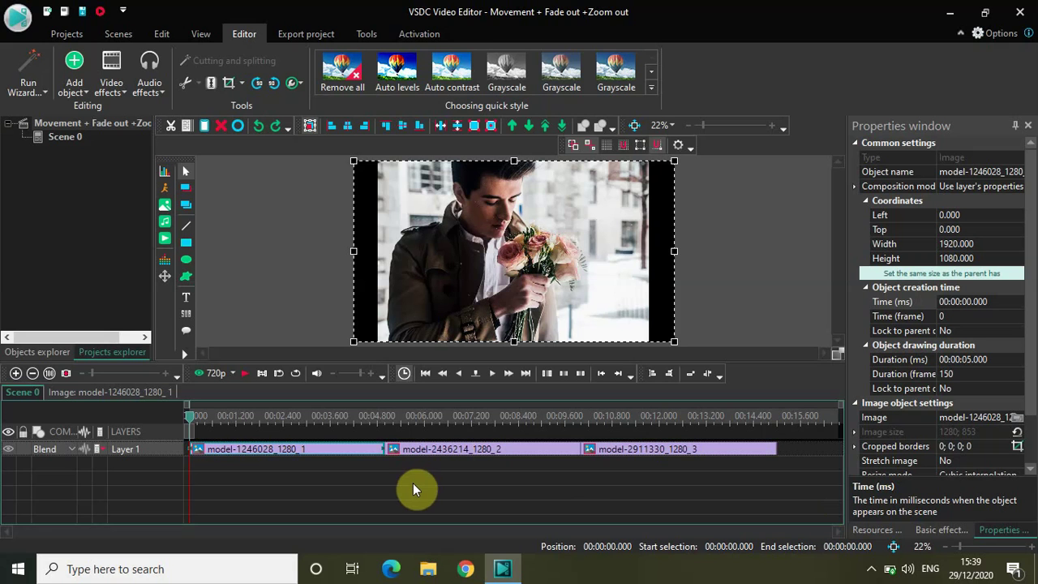
Step: Preview the three photos by placing the playhead at points along the timeline
left_click(299, 428)
left_click(501, 426)
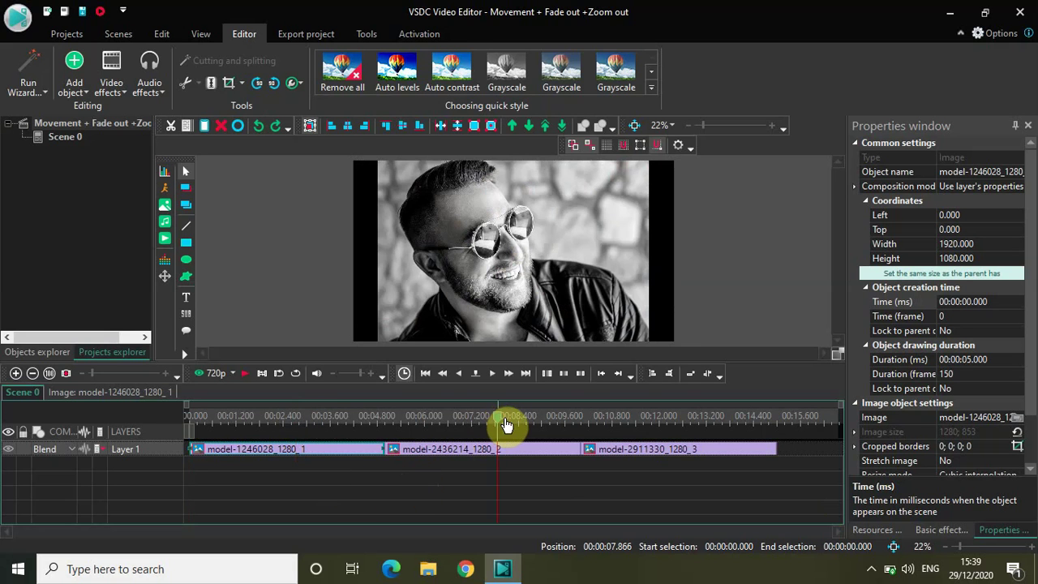
left_click(685, 422)
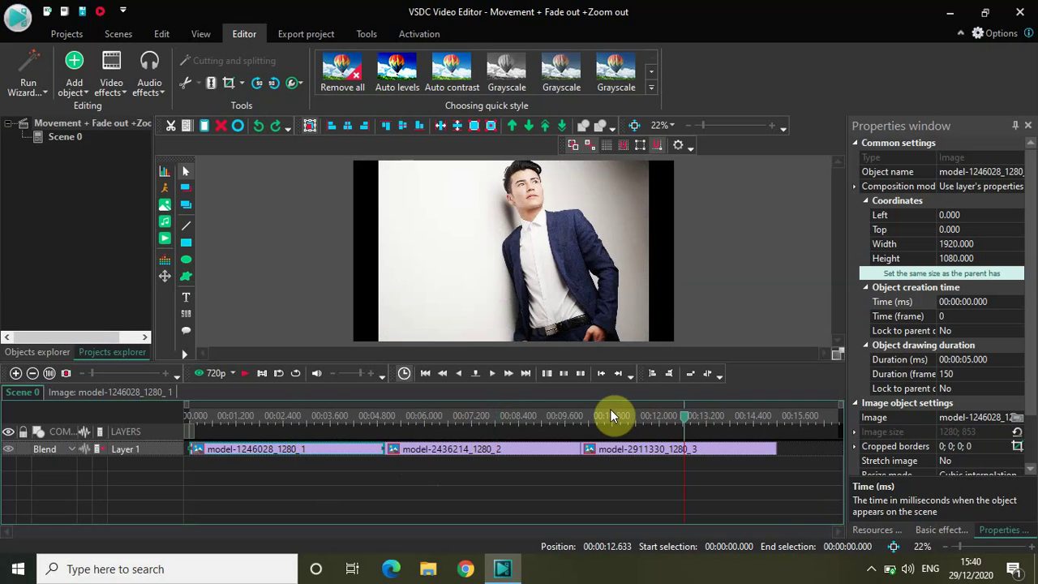
left_click(332, 426)
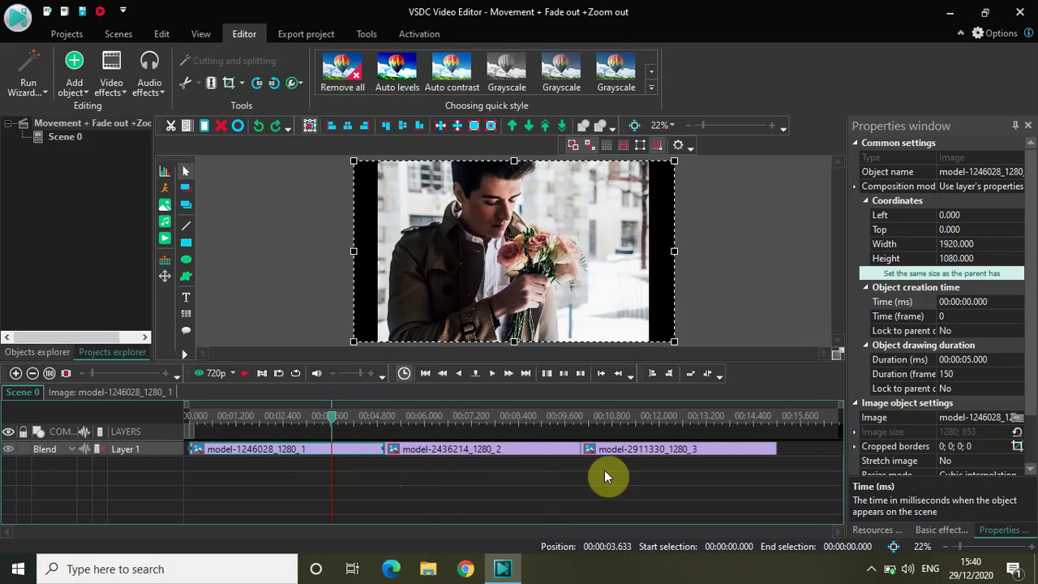
Step: Set the Duration of each of the three photo clips to 2000 ms
left_click(971, 360)
type("2000")
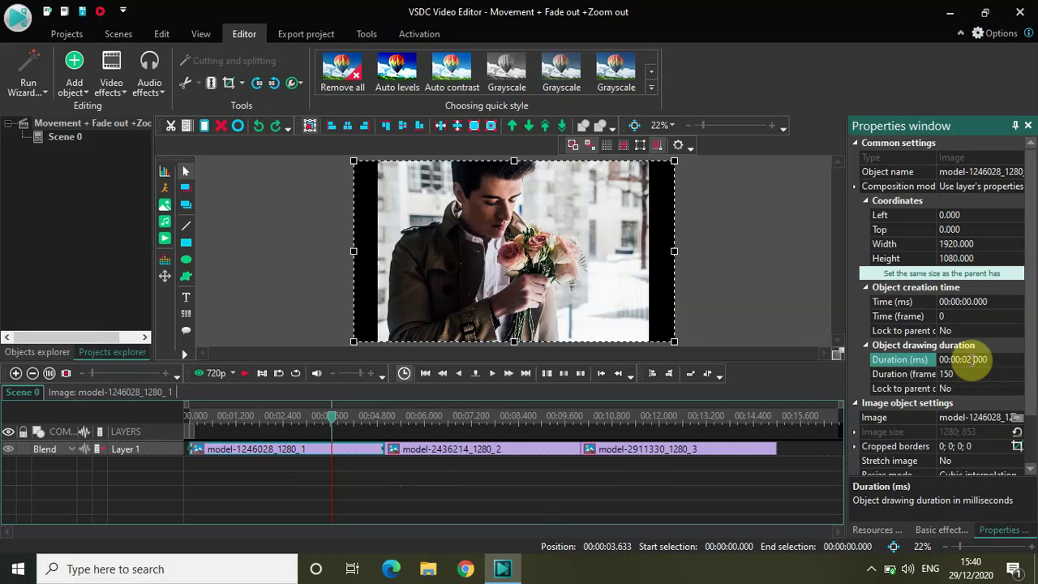
key("Return")
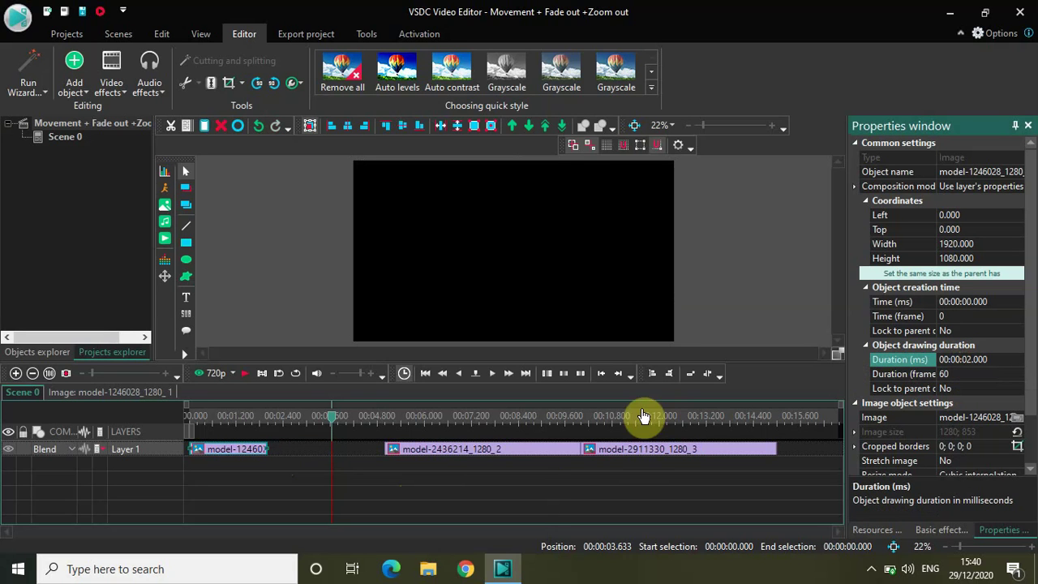
left_click(510, 451)
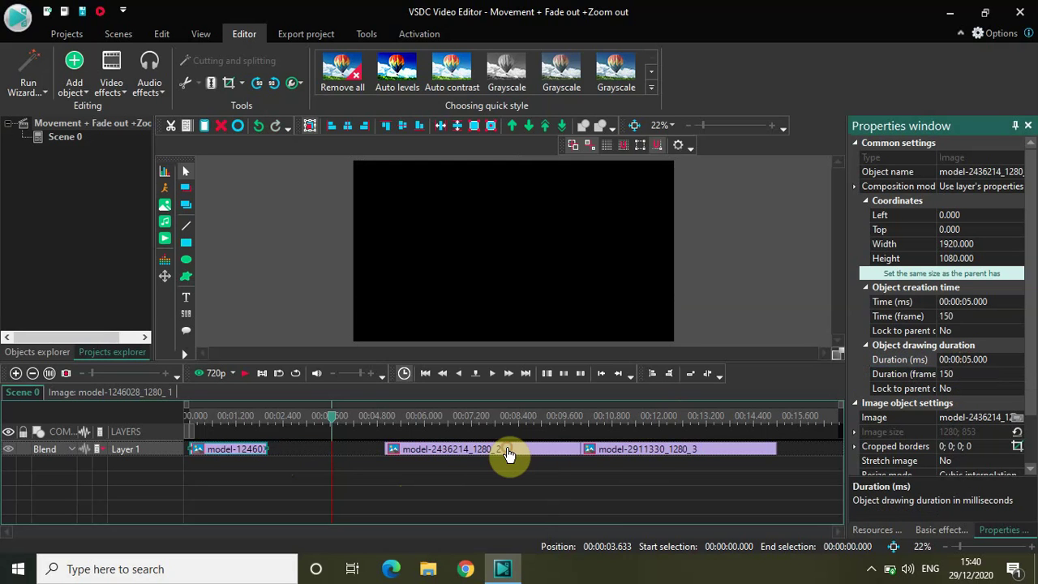
left_click(973, 361)
type("2000")
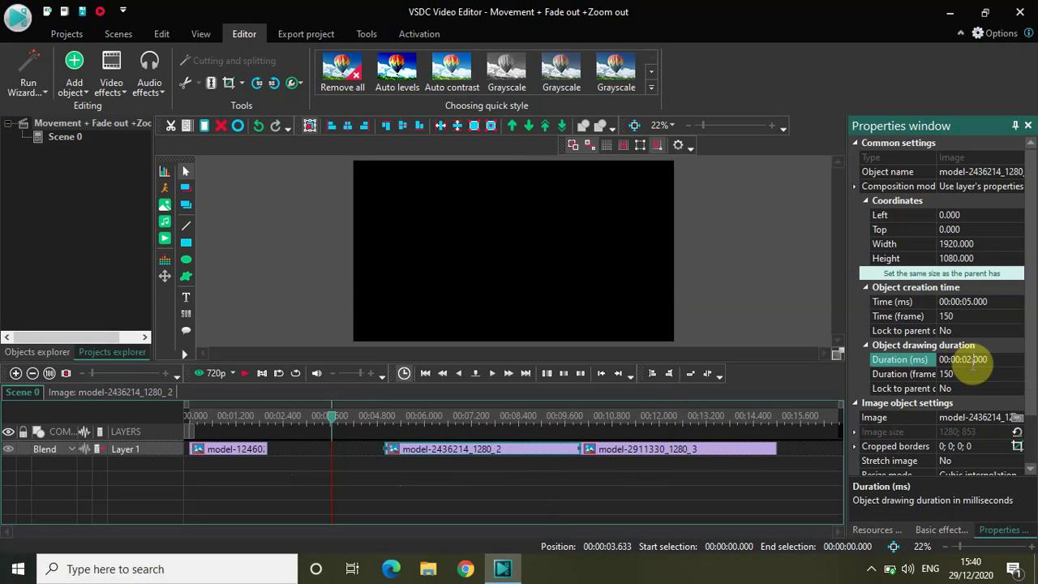
key("Return")
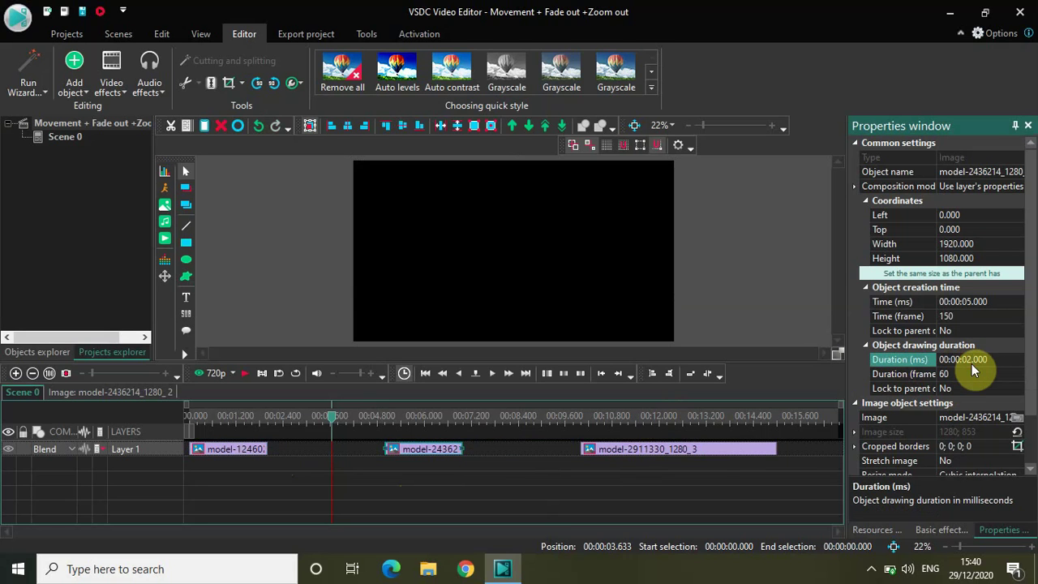
left_click(704, 449)
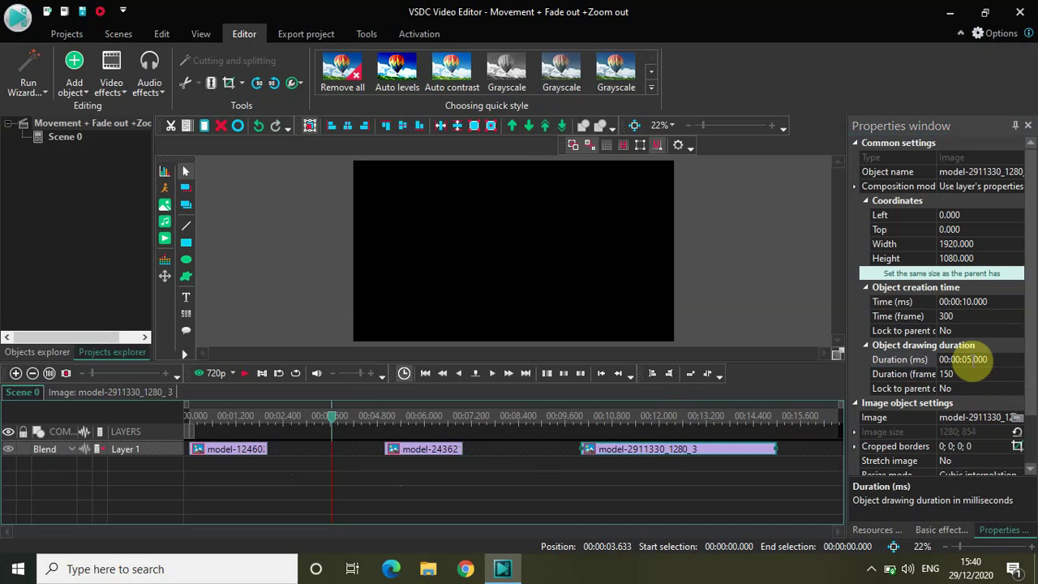
left_click(973, 362)
type("2000")
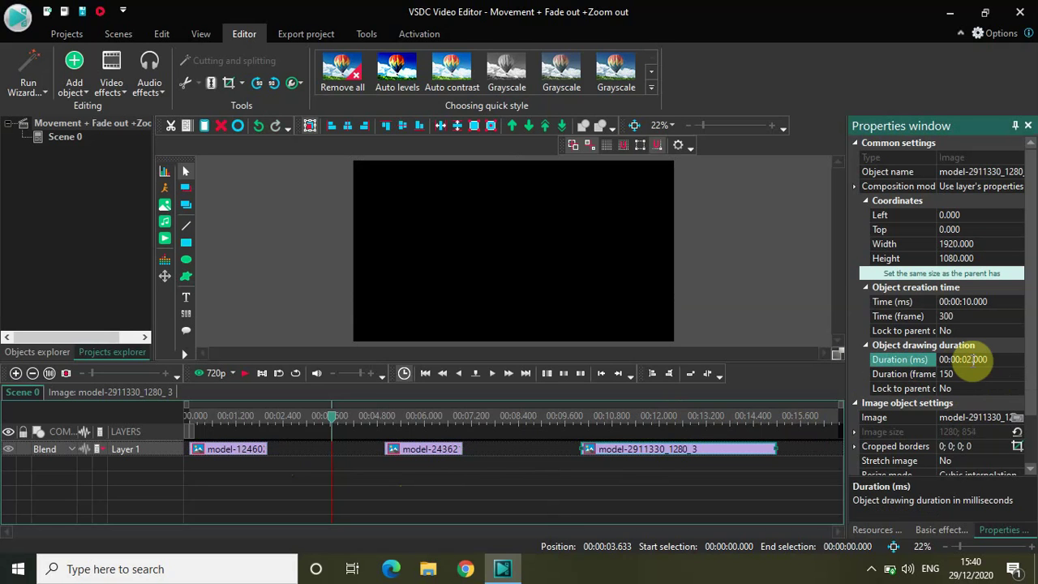
key("Return")
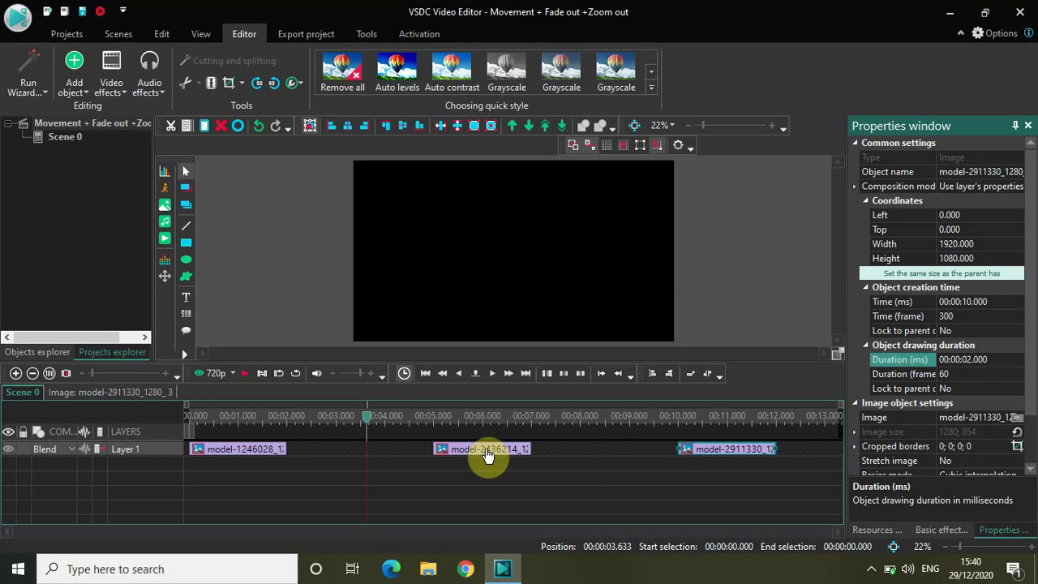
Step: Move the second photo onto a new layer and set its start time to 1500 ms
left_click(571, 477)
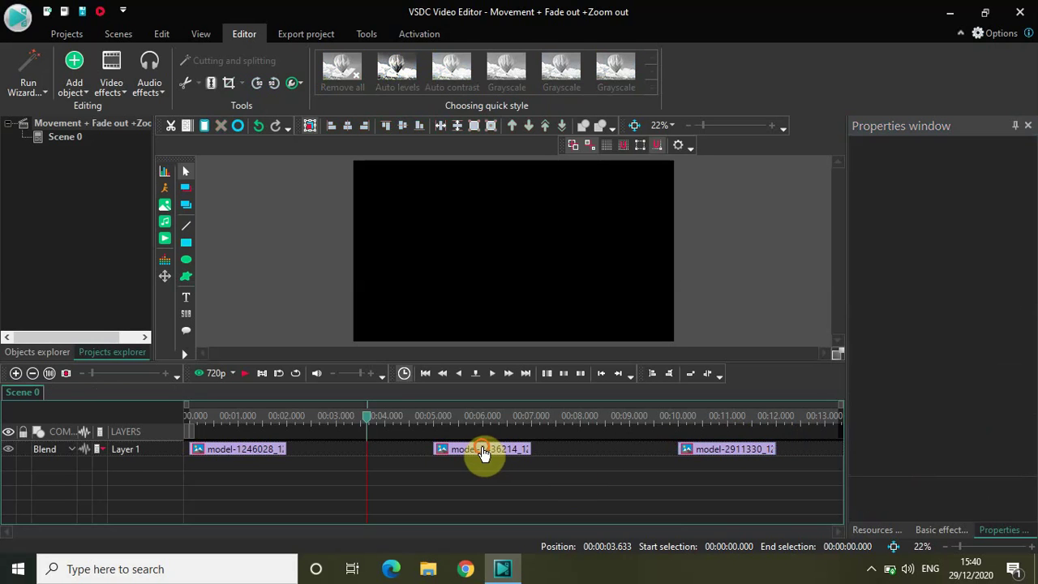
left_click_drag(482, 451, 481, 516)
left_click(516, 488)
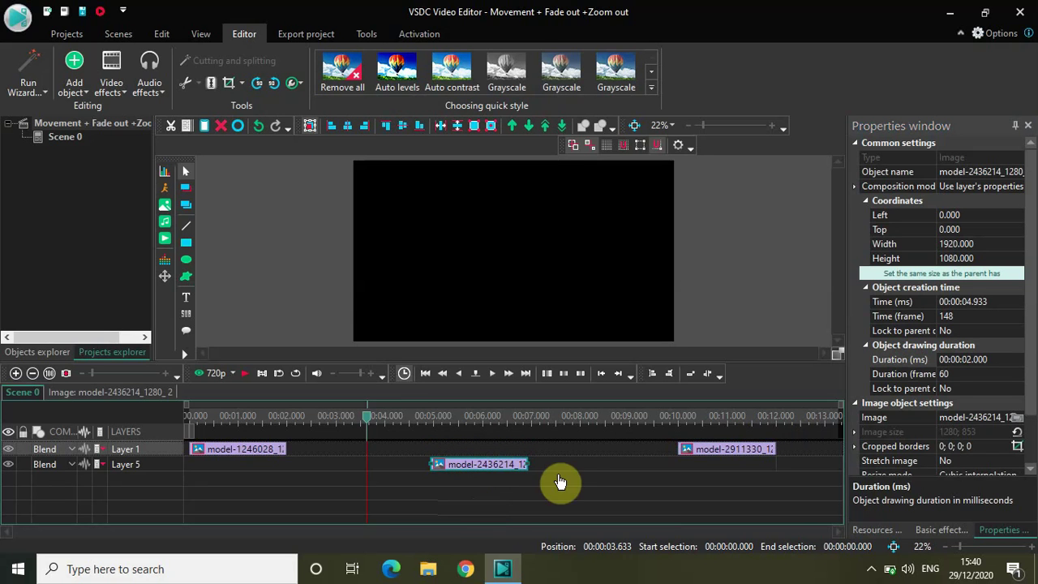
left_click(989, 301)
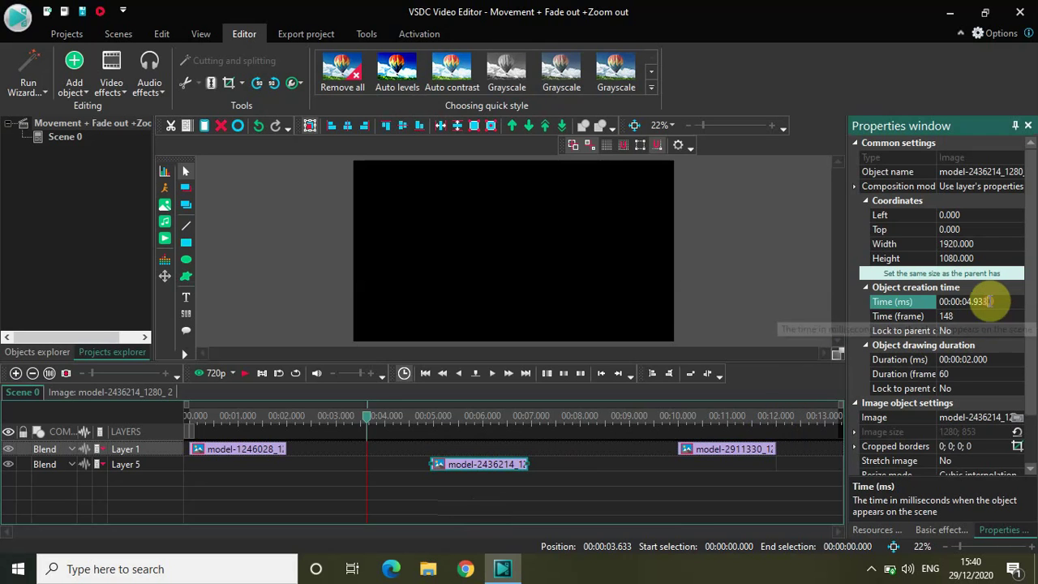
key("BackSpace")
key("BackSpace")
key("BackSpace")
key("BackSpace")
type("1500")
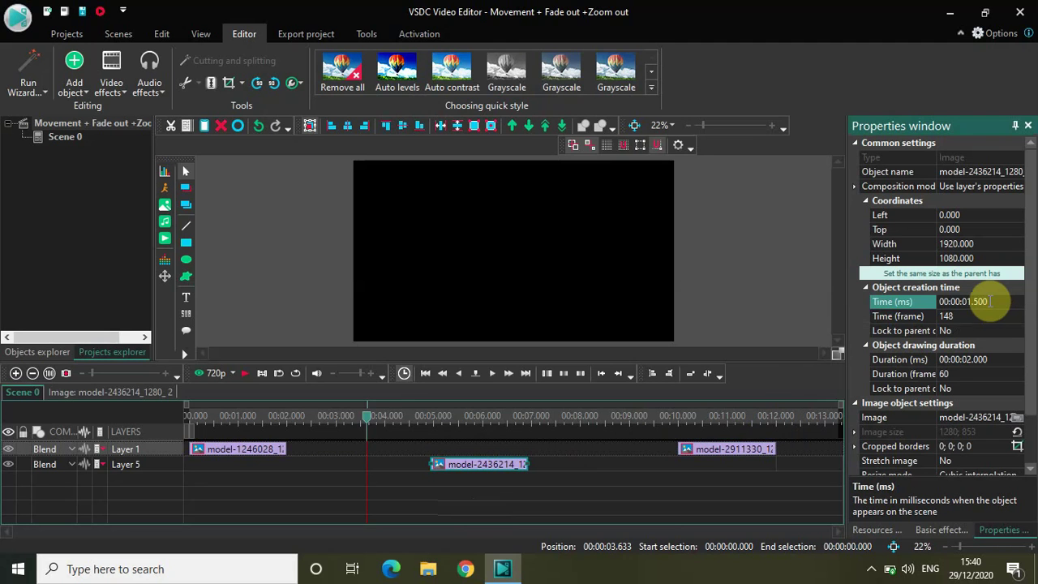
key("Return")
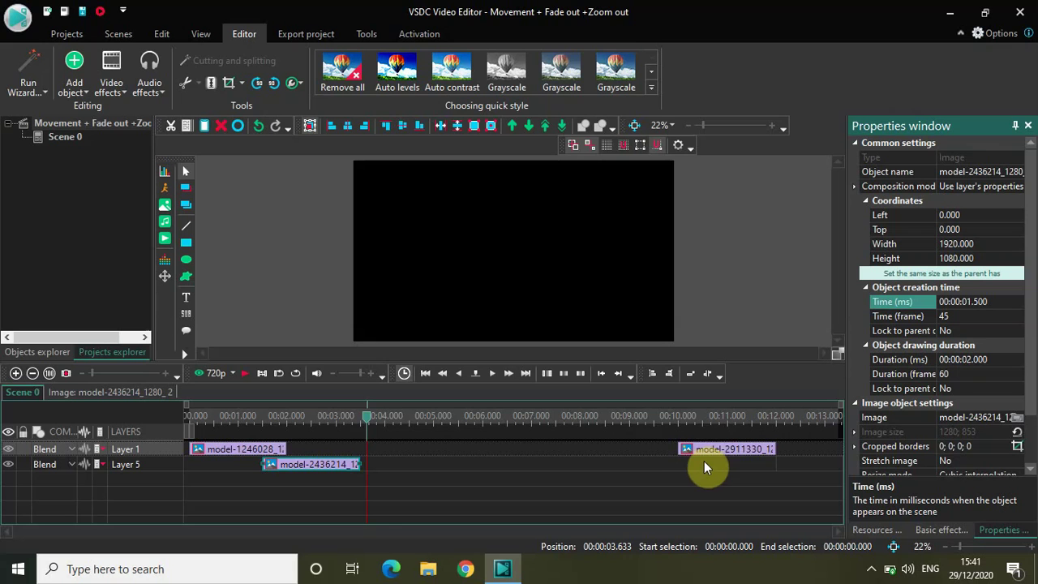
Step: Move the third photo onto a new layer starting at 2500 ms, then rewind the playhead
left_click_drag(718, 456, 717, 515)
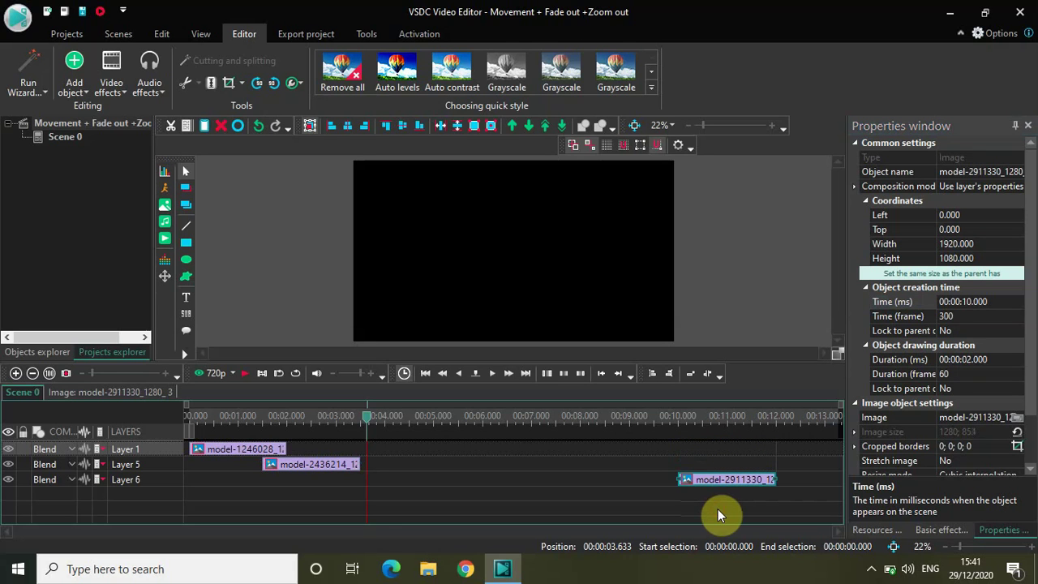
left_click(973, 301)
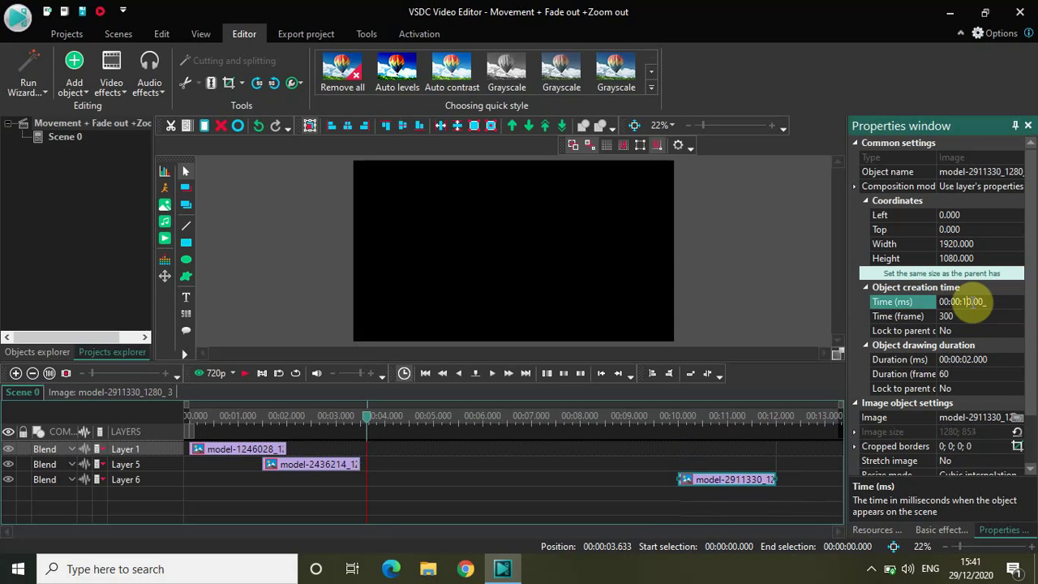
type("02500")
key("Return")
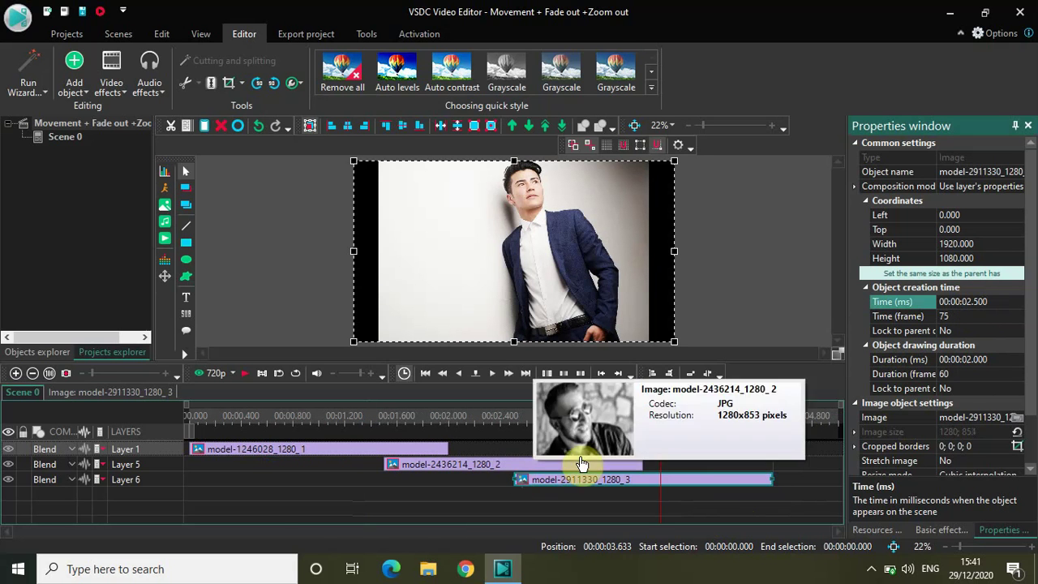
left_click_drag(661, 422, 186, 413)
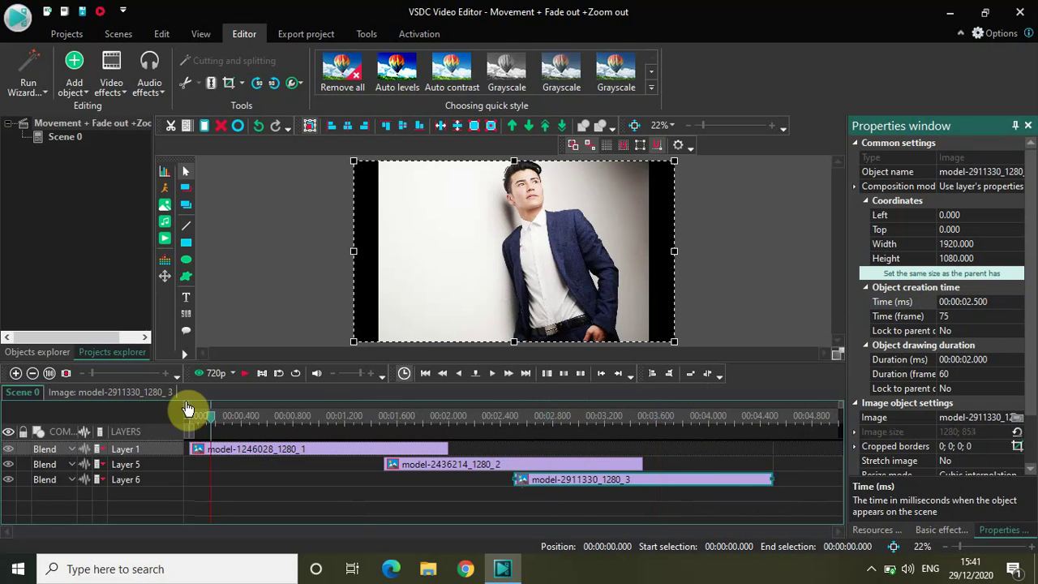
Step: Add a Fade out effect inside the first photo clip with default placement
left_click(247, 450)
double_click(248, 450)
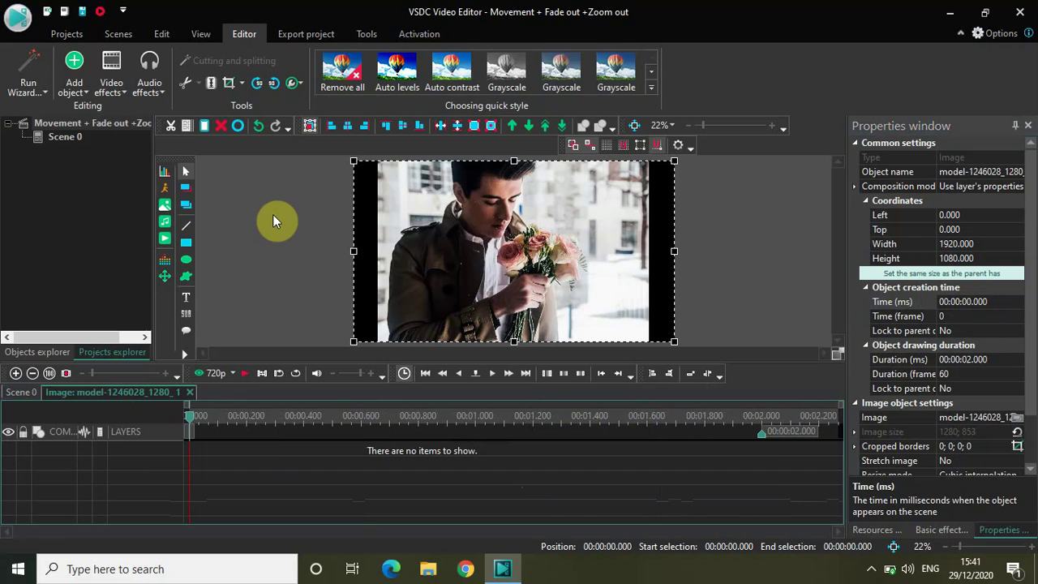
left_click(111, 88)
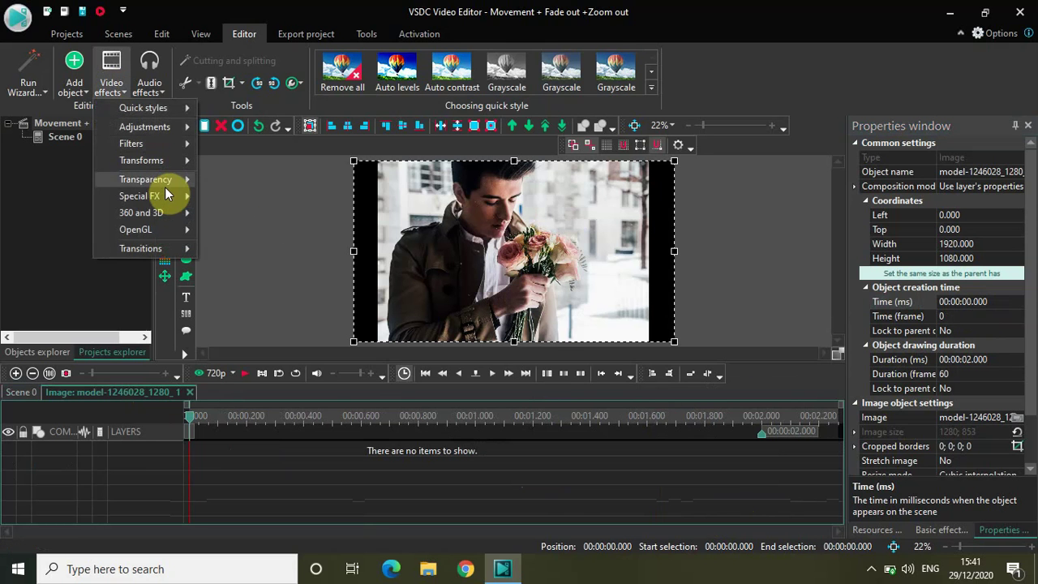
mouse_move(171, 182)
left_click(245, 197)
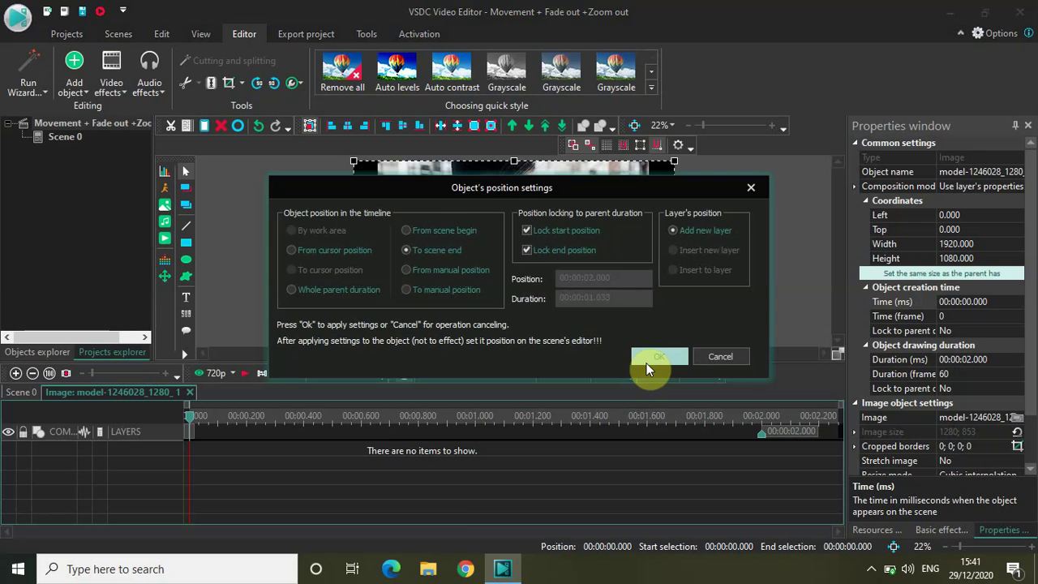
left_click(653, 361)
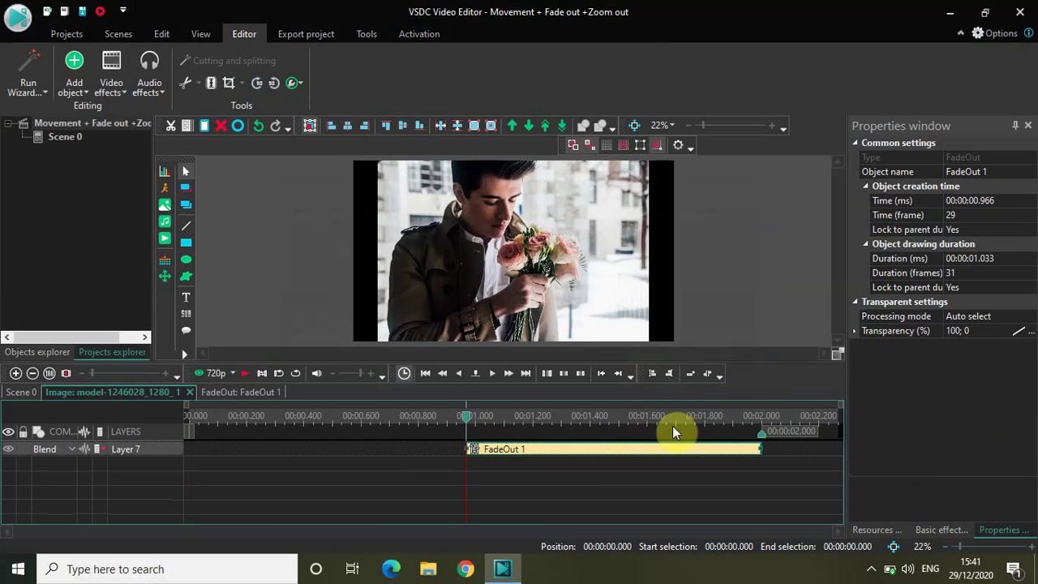
Step: Make the fade-out last 1 second and start at 00:00:01.000, then rewind the playhead
left_click(998, 259)
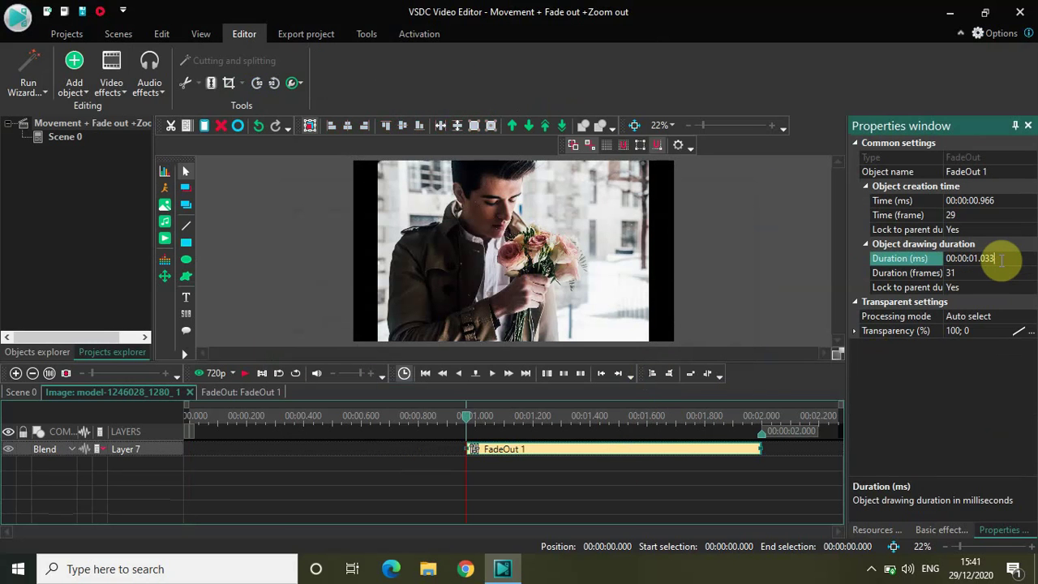
key("BackSpace")
key("BackSpace")
type("00")
key("Return")
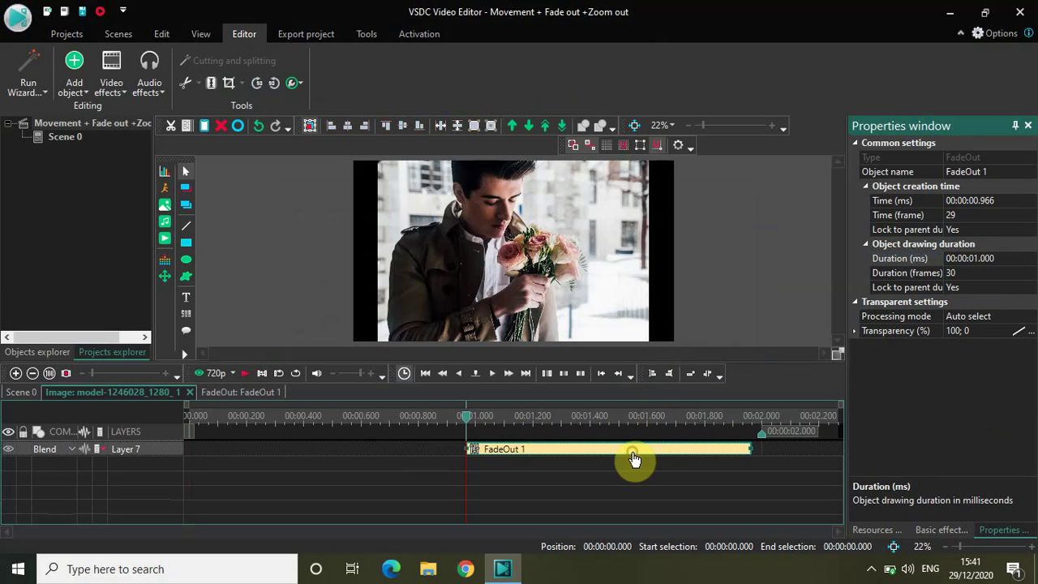
left_click_drag(633, 459, 641, 460)
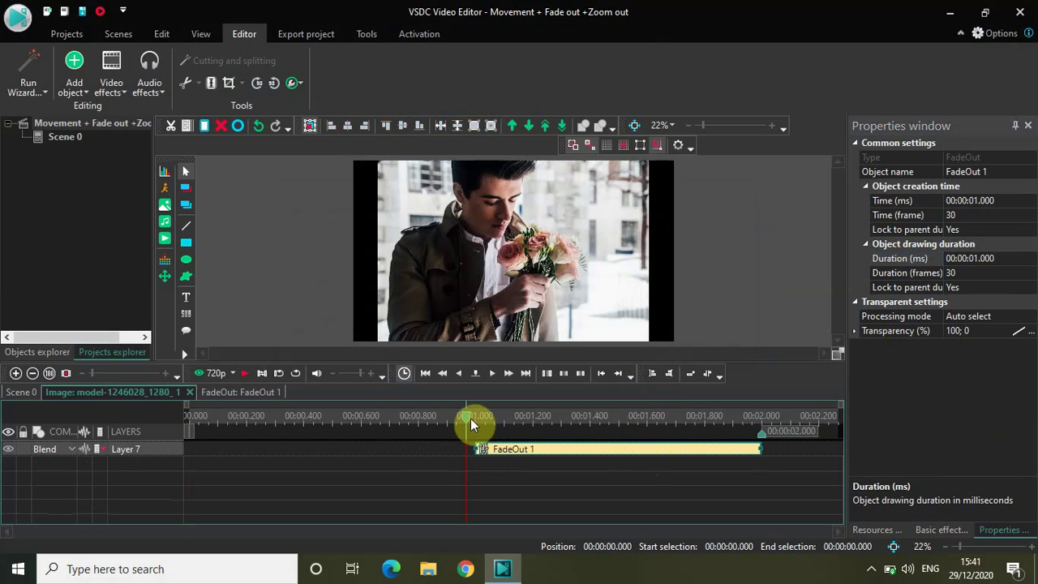
left_click_drag(469, 419, 104, 447)
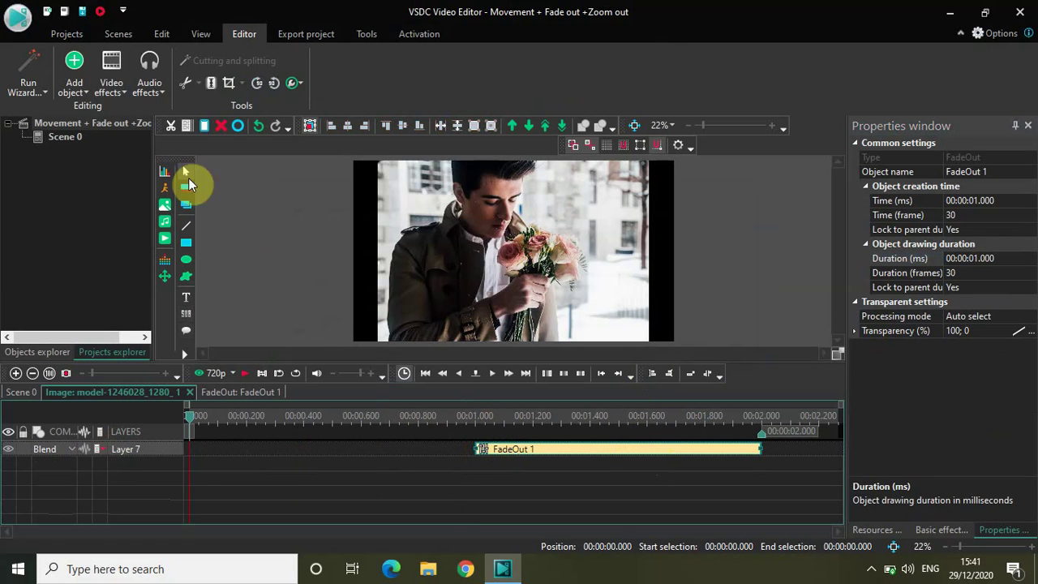
Step: Add a Zoom effect to the first photo with default placement
left_click(99, 84)
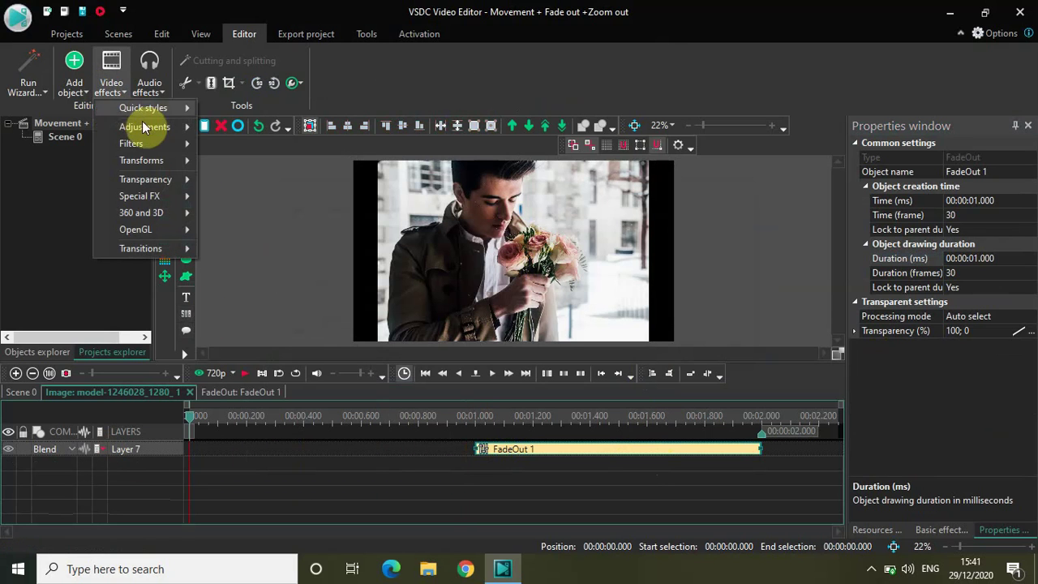
mouse_move(152, 159)
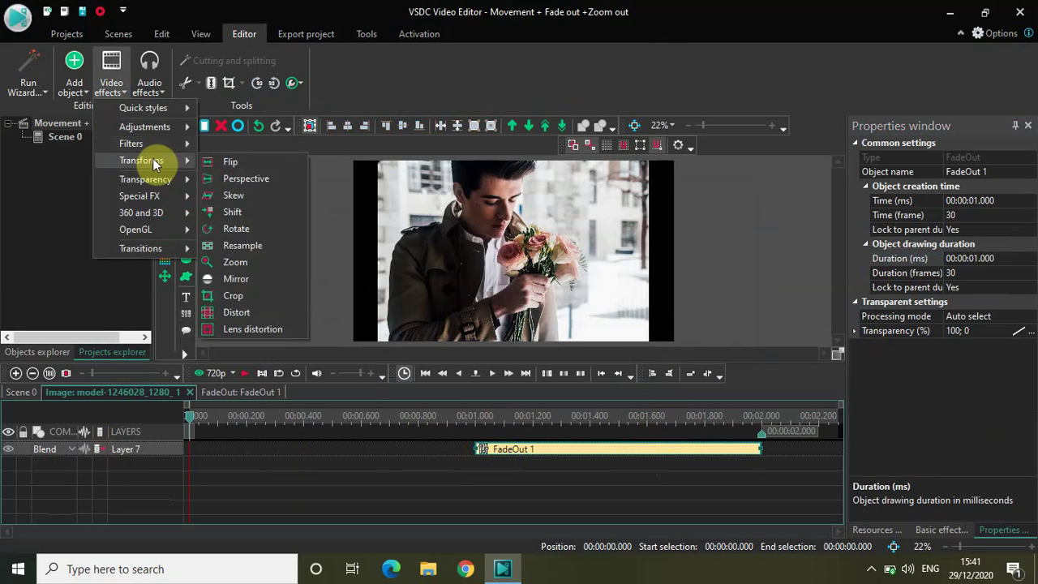
left_click(262, 260)
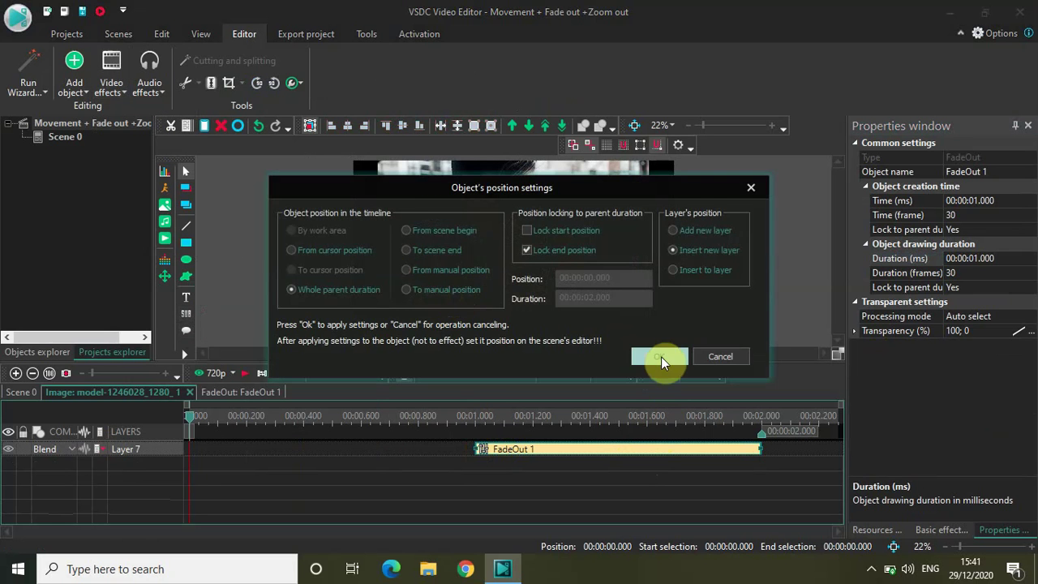
left_click(661, 357)
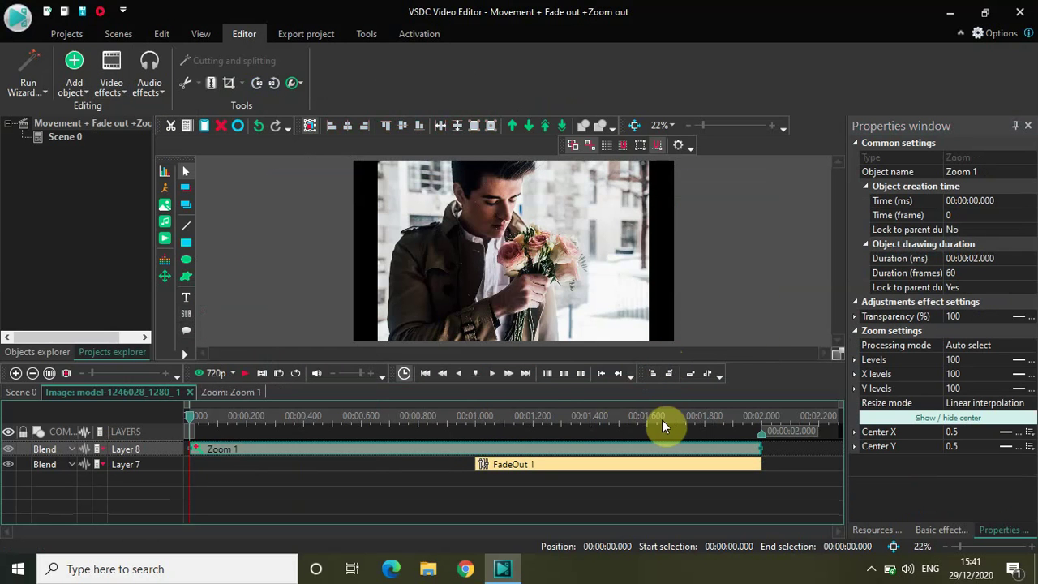
Step: Set the zoom Levels to a curve from 80 to 120 and preview it
left_click(1020, 361)
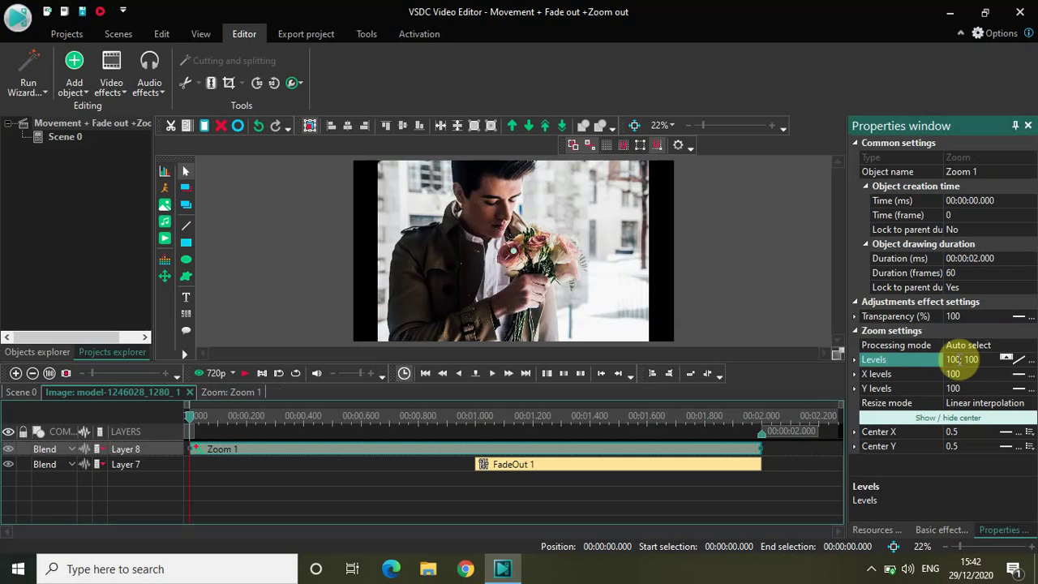
left_click(959, 359)
key("BackSpace")
key("BackSpace")
key("BackSpace")
key("BackSpace")
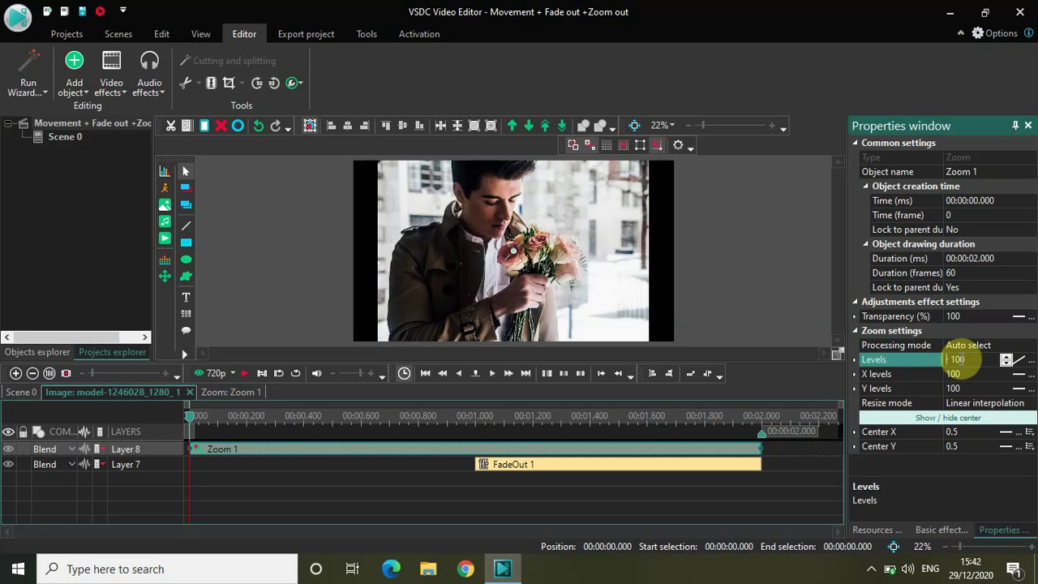
type("80;")
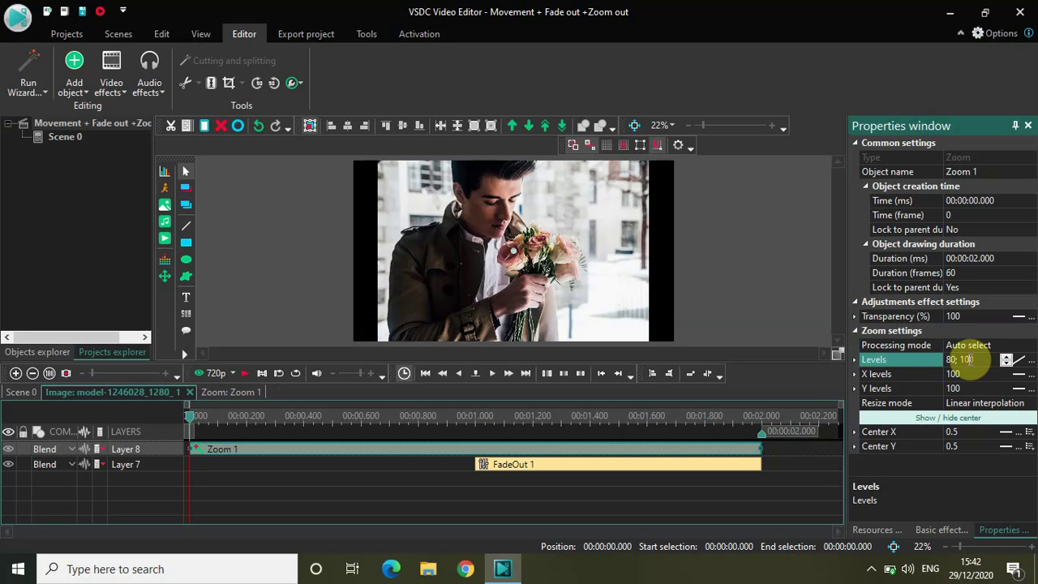
left_click(970, 359)
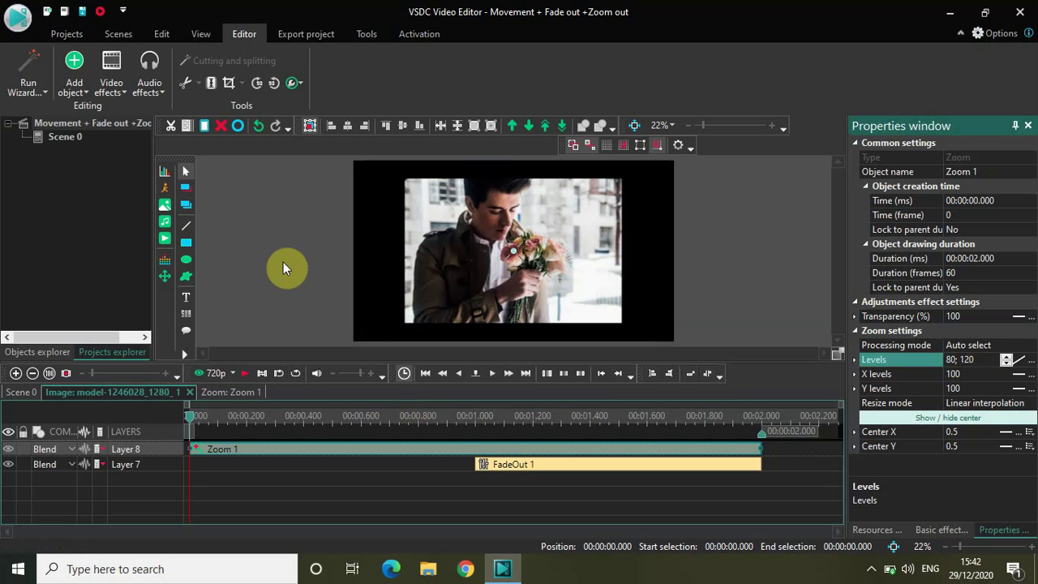
key("space")
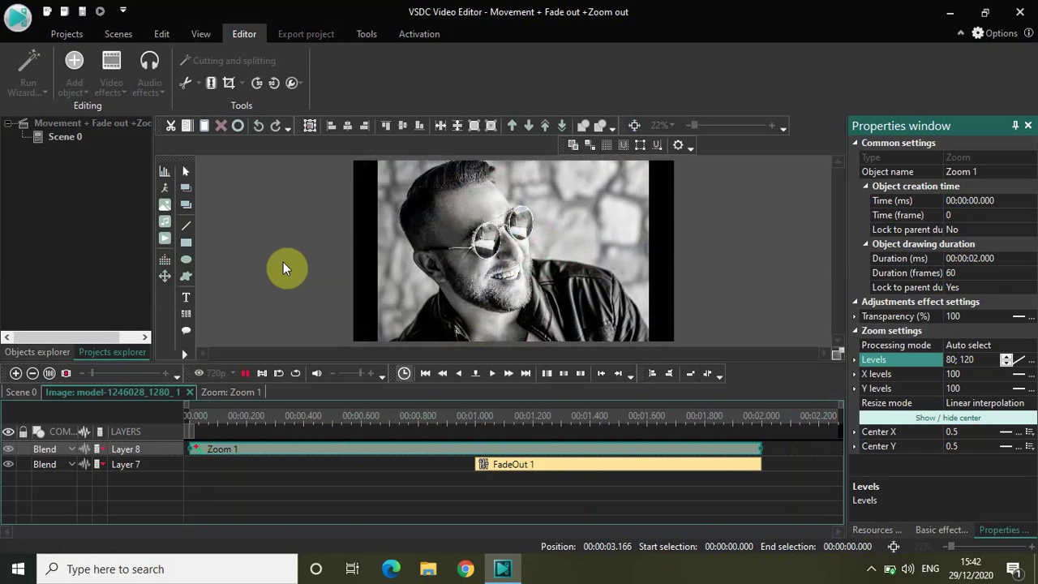
Step: Reopen the model-1246028 clip from Scene 0 and add a Movement effect with default placement
left_click(18, 394)
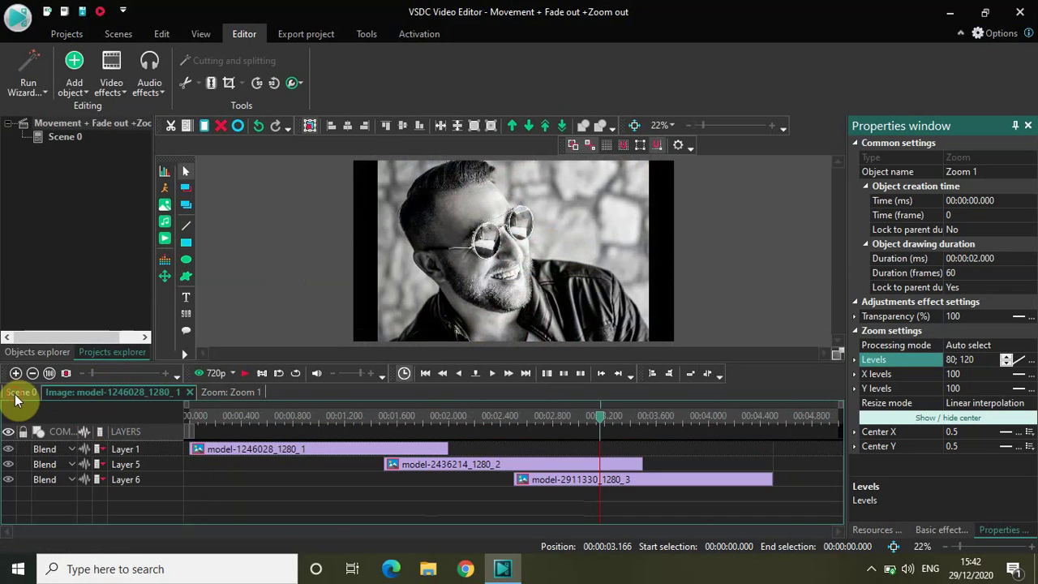
double_click(275, 451)
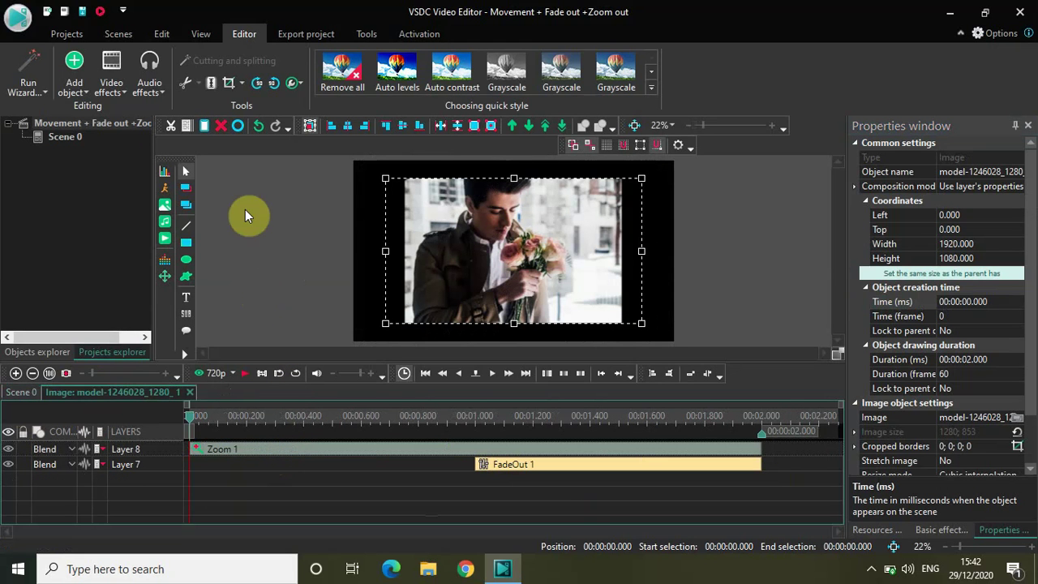
left_click(75, 85)
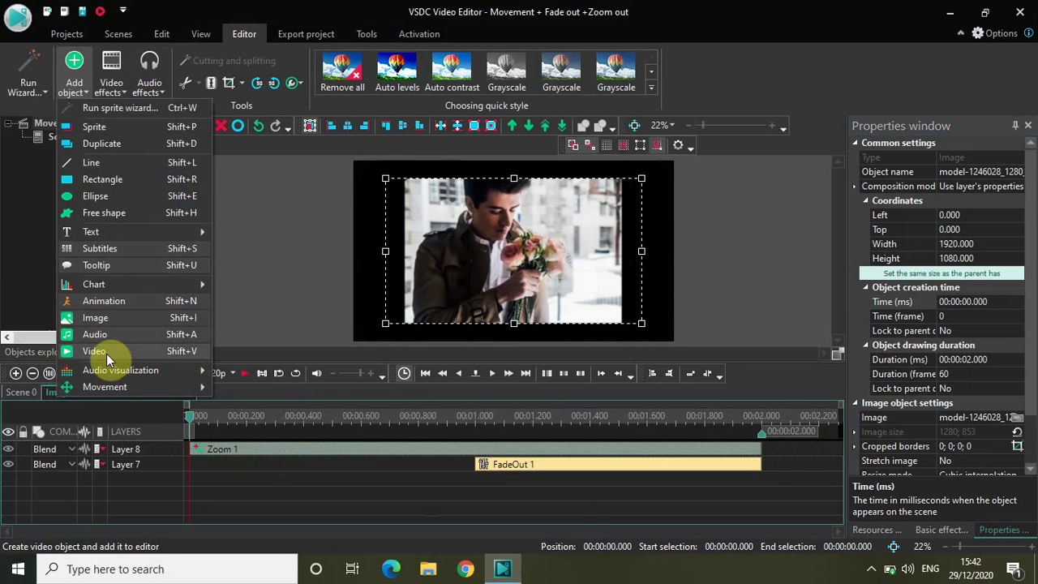
mouse_move(178, 389)
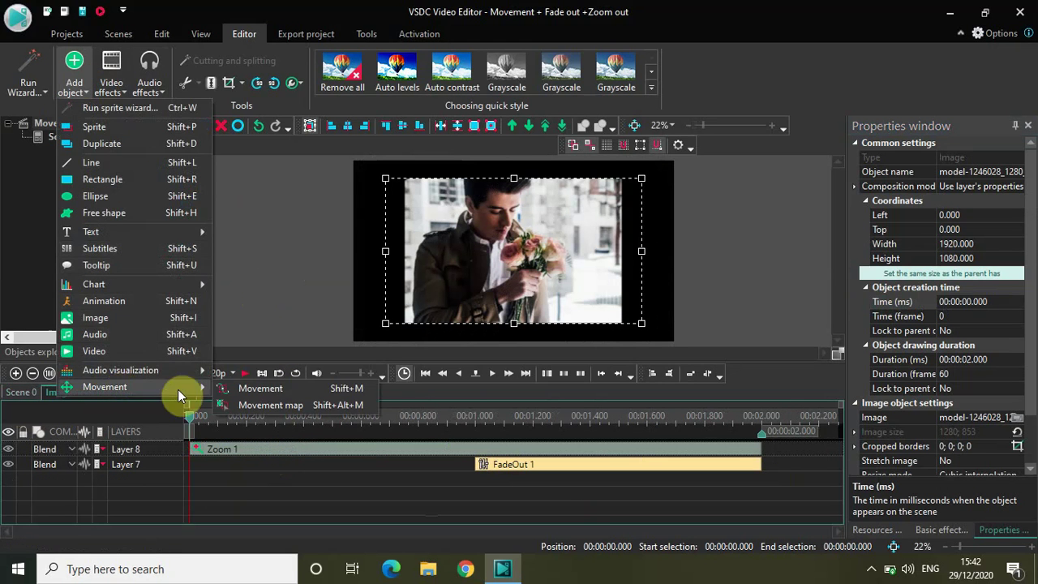
left_click(274, 386)
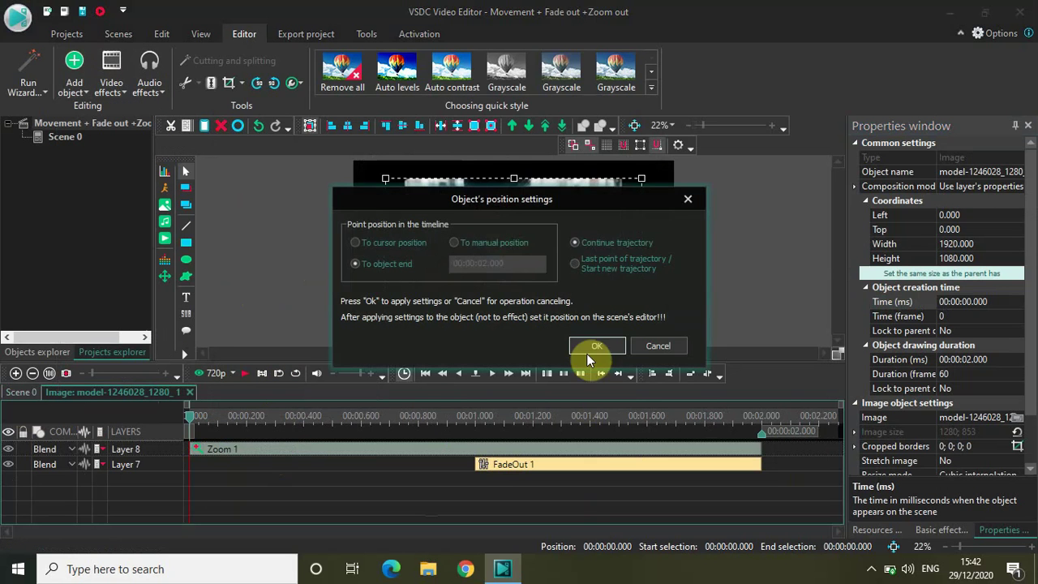
left_click(588, 346)
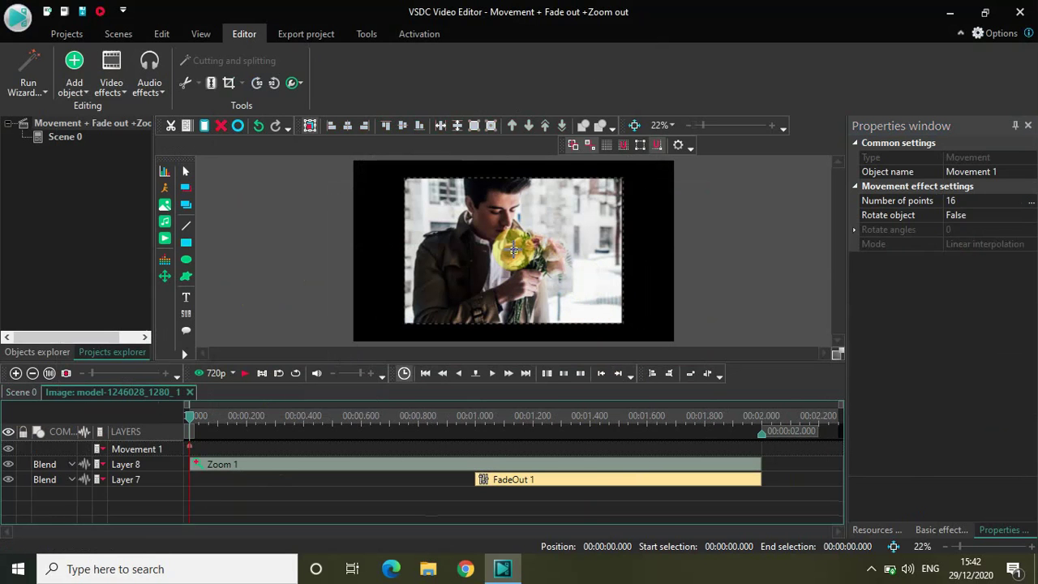
Step: Drag the movement end point left to 664, 627 and preview the animation
left_click_drag(513, 251, 465, 266)
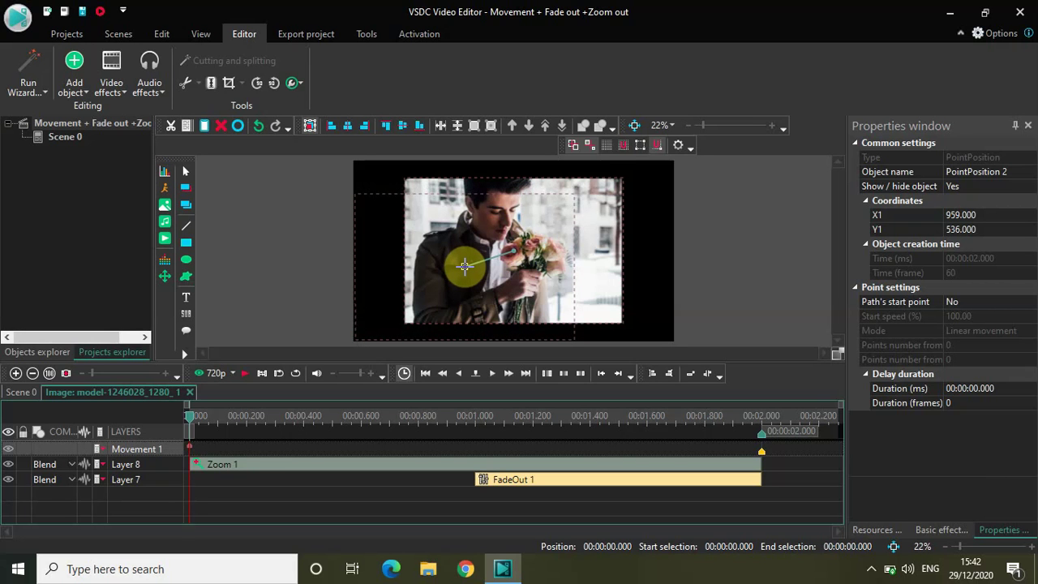
left_click_drag(465, 266, 465, 266)
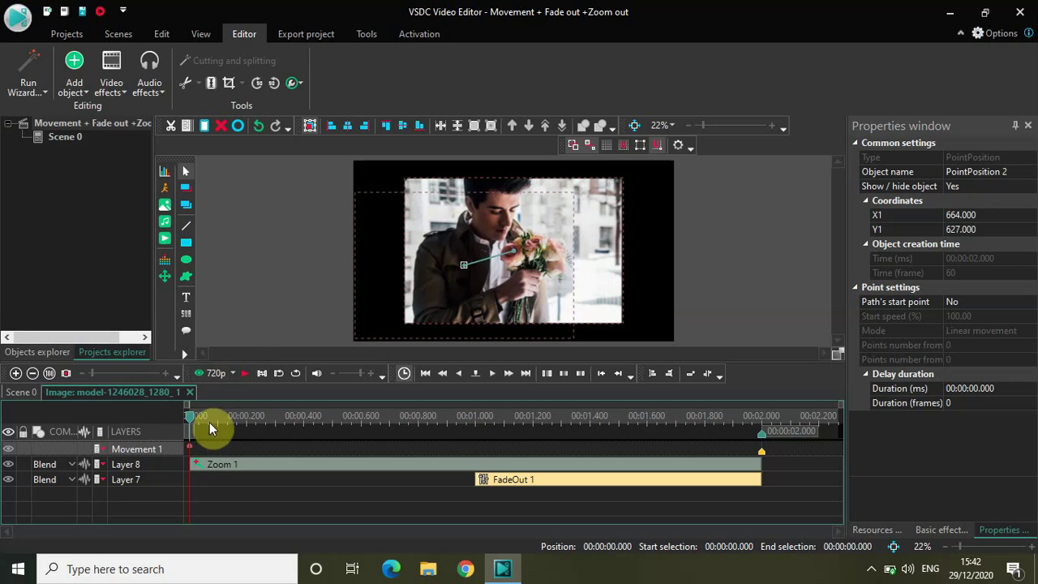
key("space")
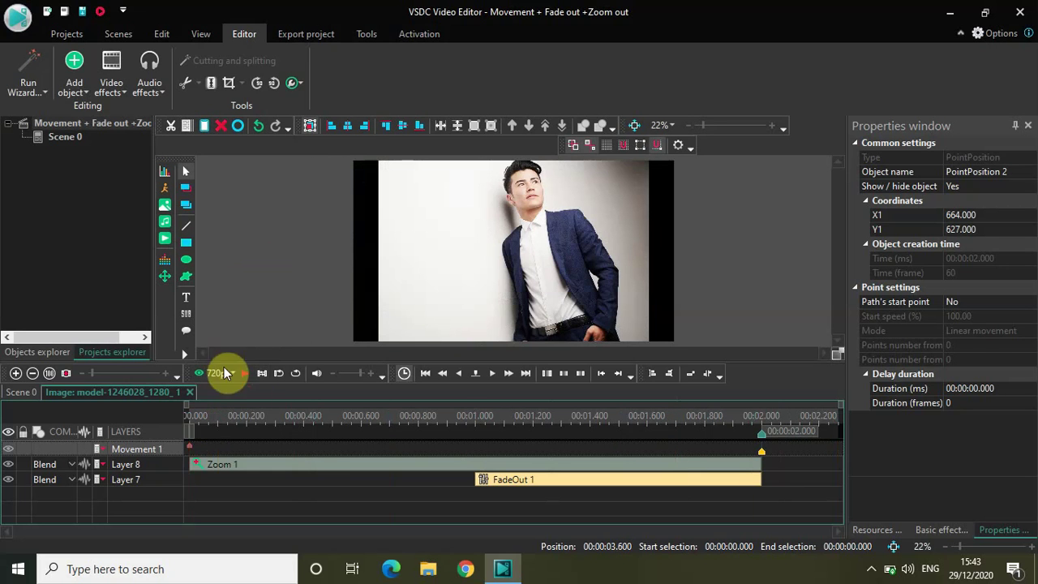
left_click(318, 472)
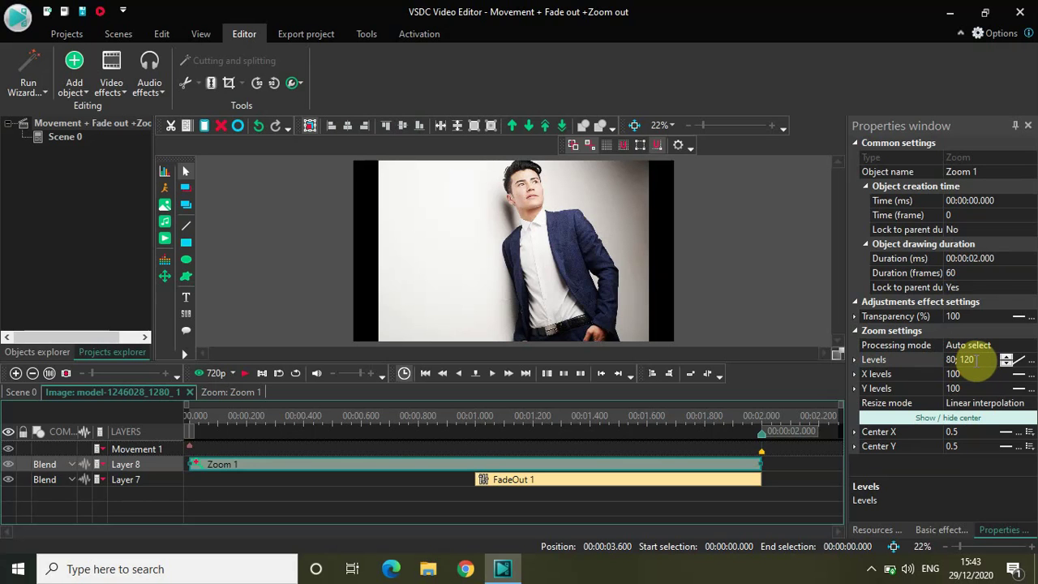
Step: Change the Zoom 1 levels to '120; 80' and preview from the start
left_click(977, 359)
key("ctrl+a")
key("BackSpace")
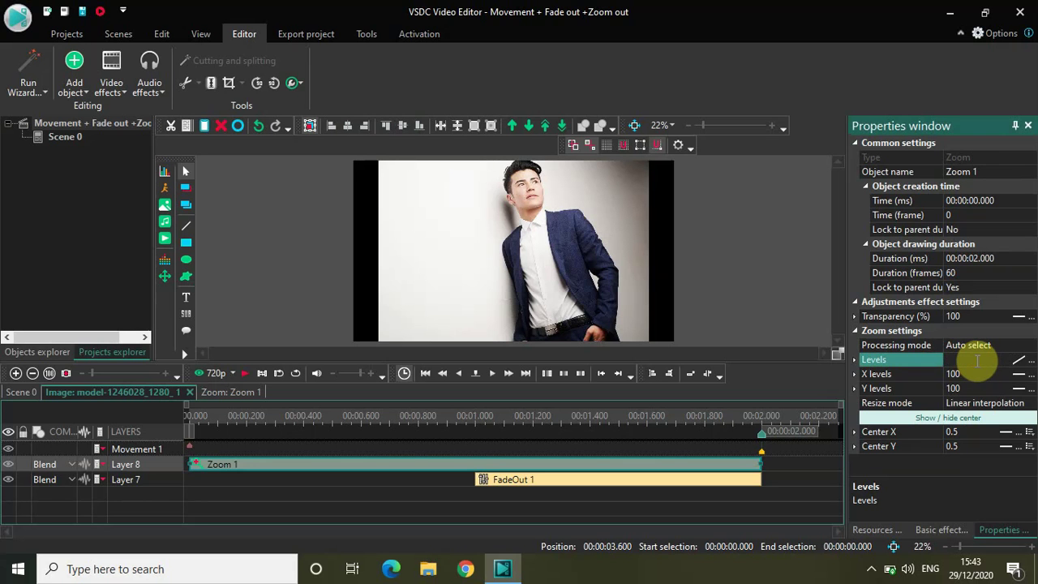
type("120; 80")
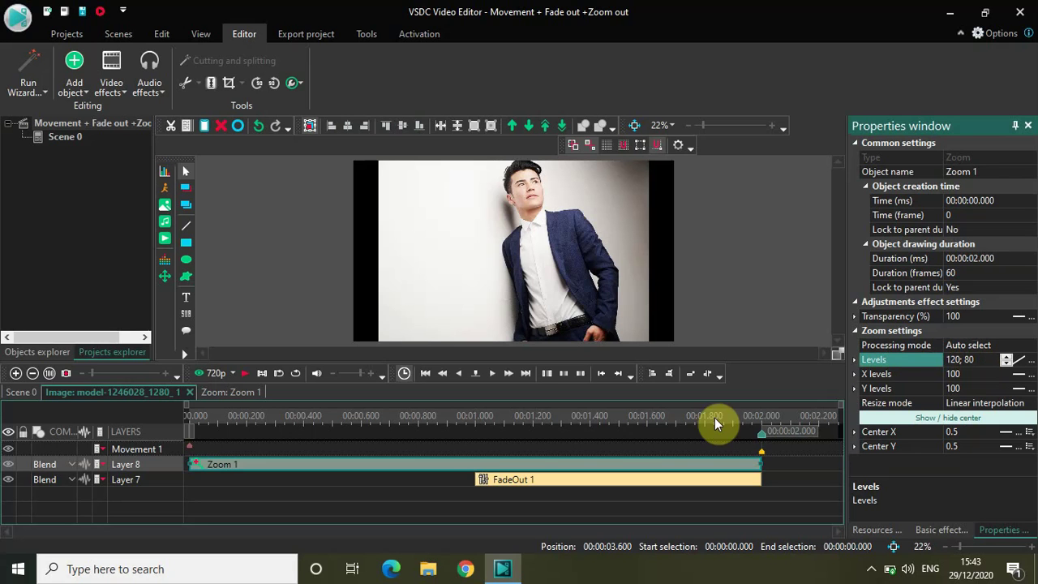
left_click(188, 416)
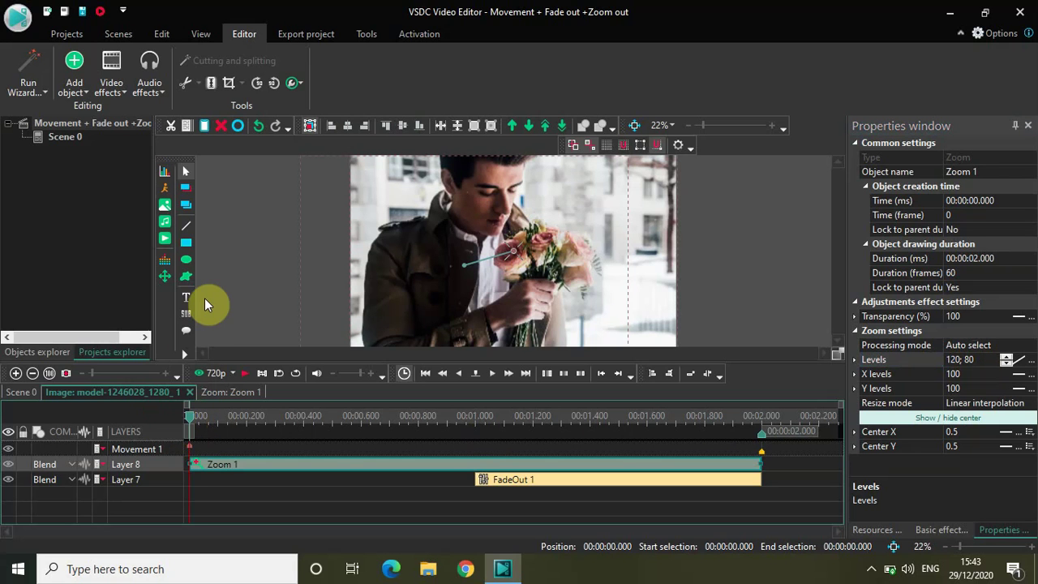
key("space")
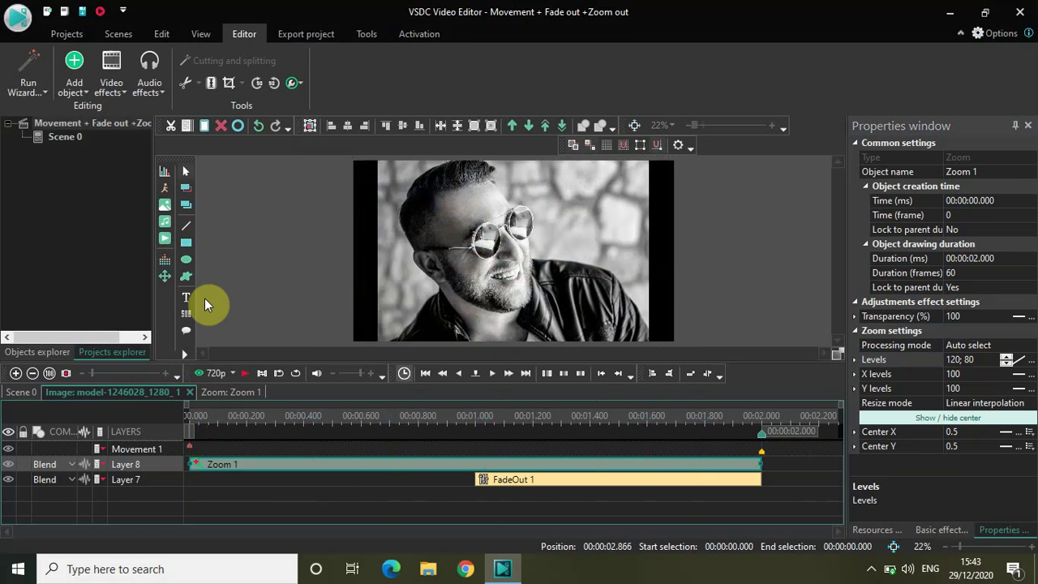
Step: Return to the scene and open the second photo clip, model-2436214_1280_2
left_click(13, 394)
left_click(358, 449)
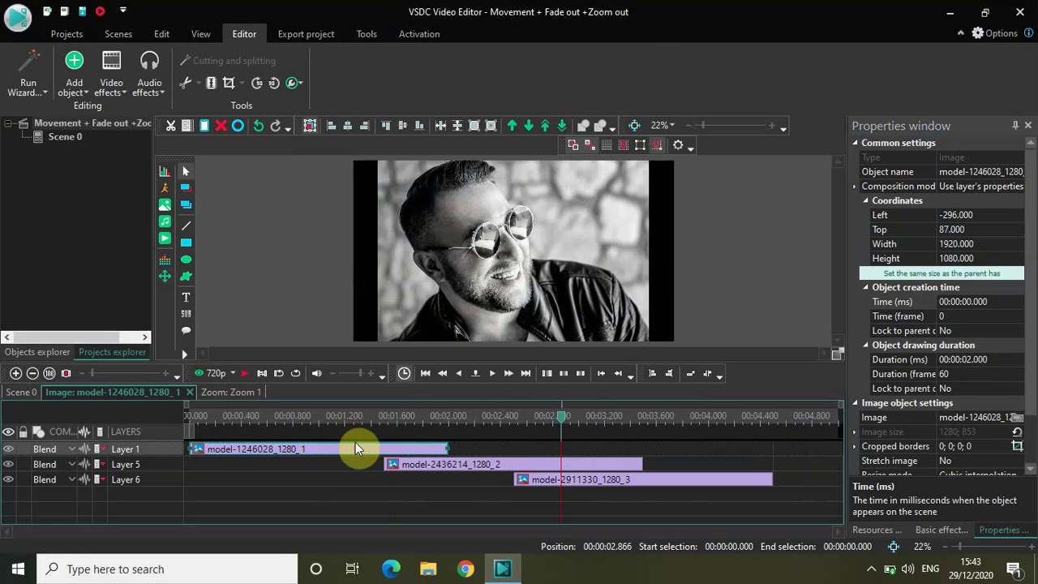
left_click(467, 462)
double_click(475, 467)
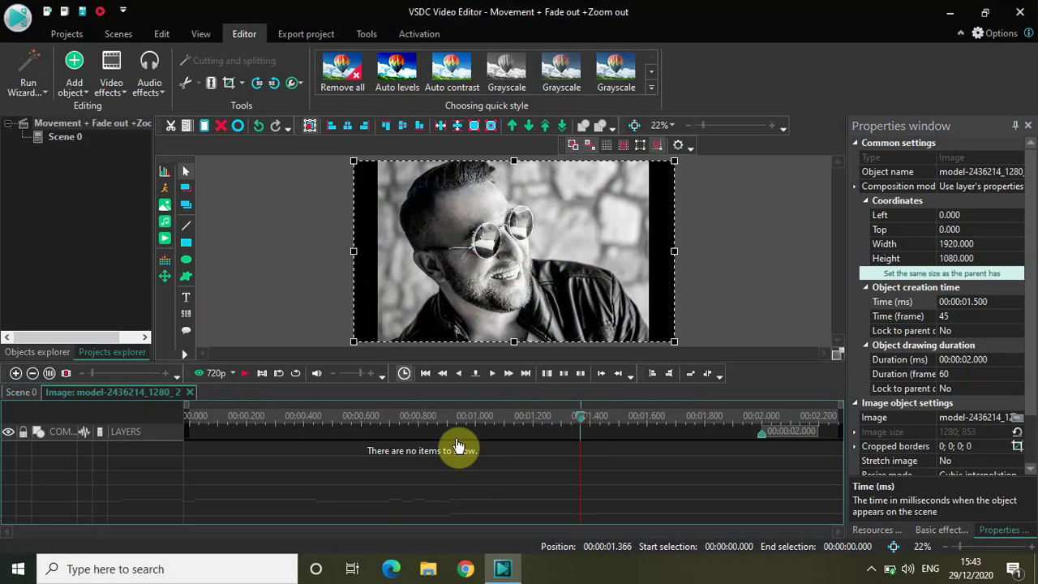
Step: Add a Fade out effect to it, creating FadeOut 2, and open its settings
left_click(111, 86)
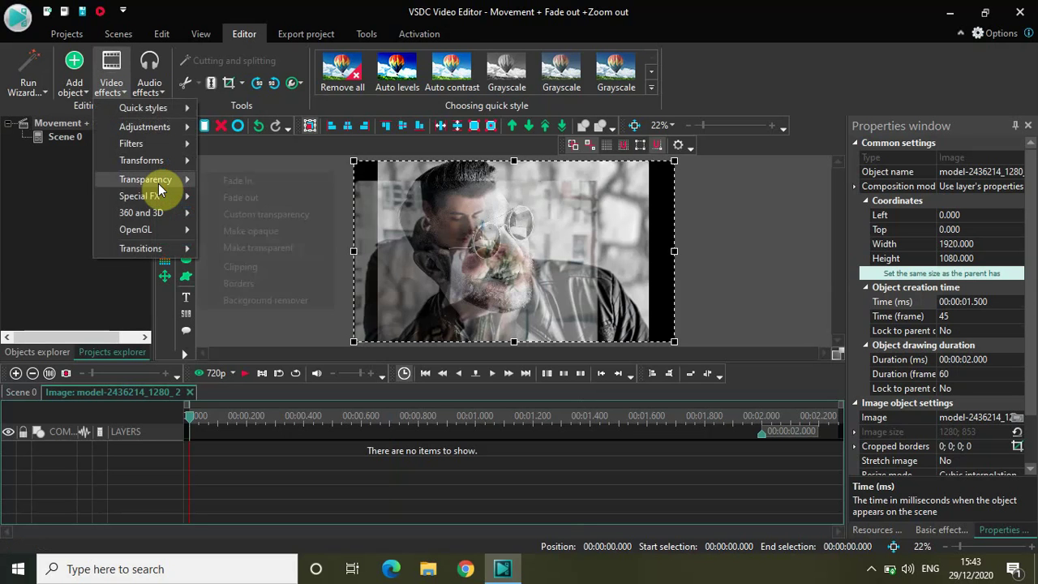
mouse_move(158, 183)
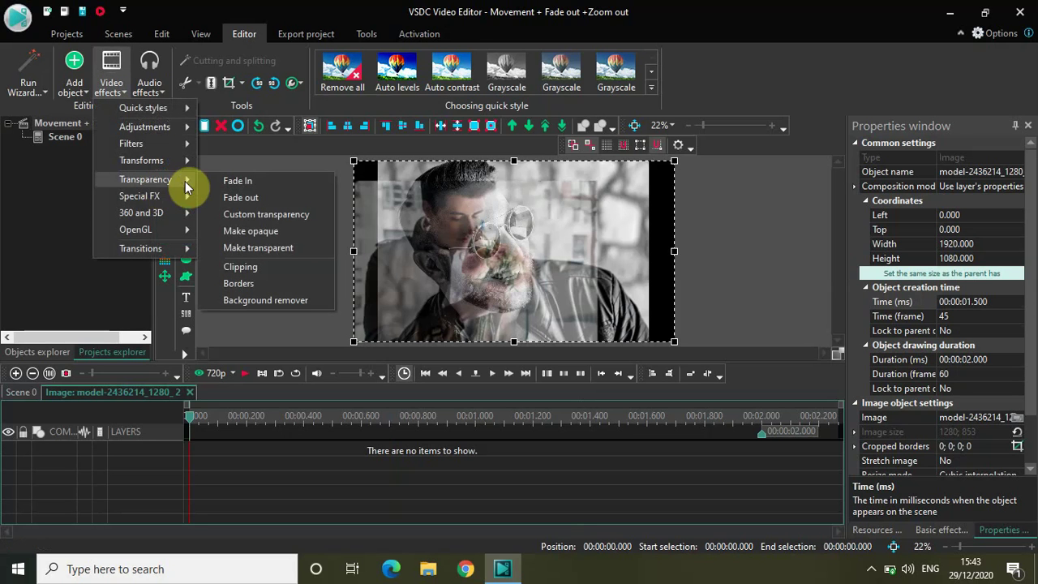
left_click(278, 199)
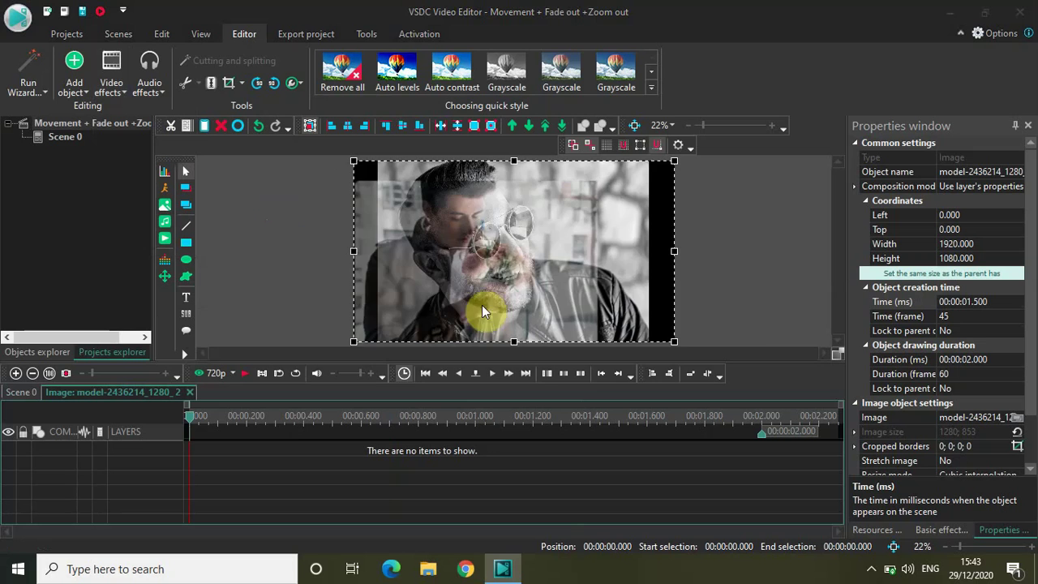
left_click(661, 357)
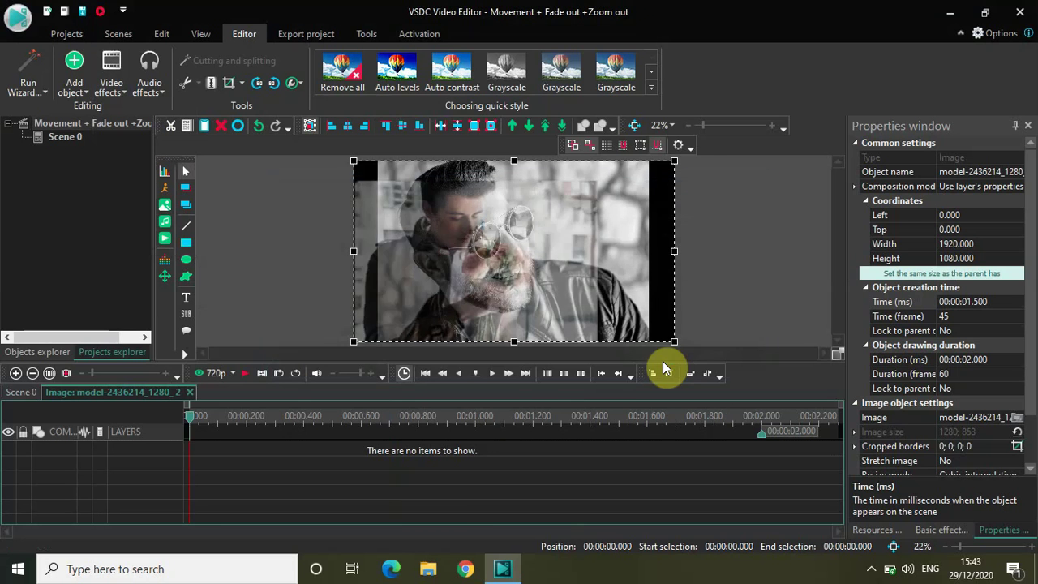
left_click(720, 447)
double_click(720, 447)
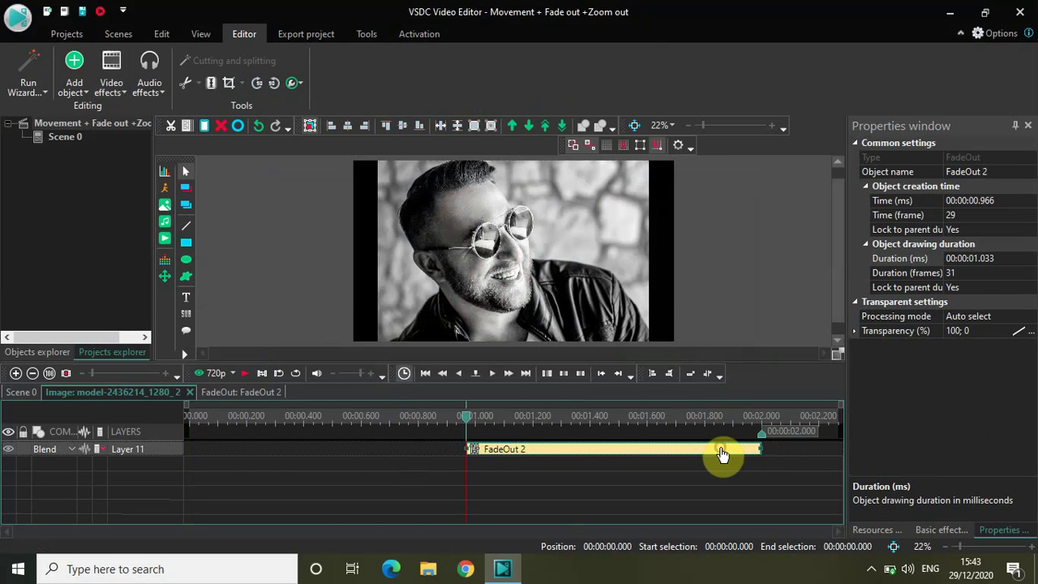
Step: Give FadeOut 2 a 1.000 s duration starting at 1.000 s, then rewind the playhead
left_click(1003, 258)
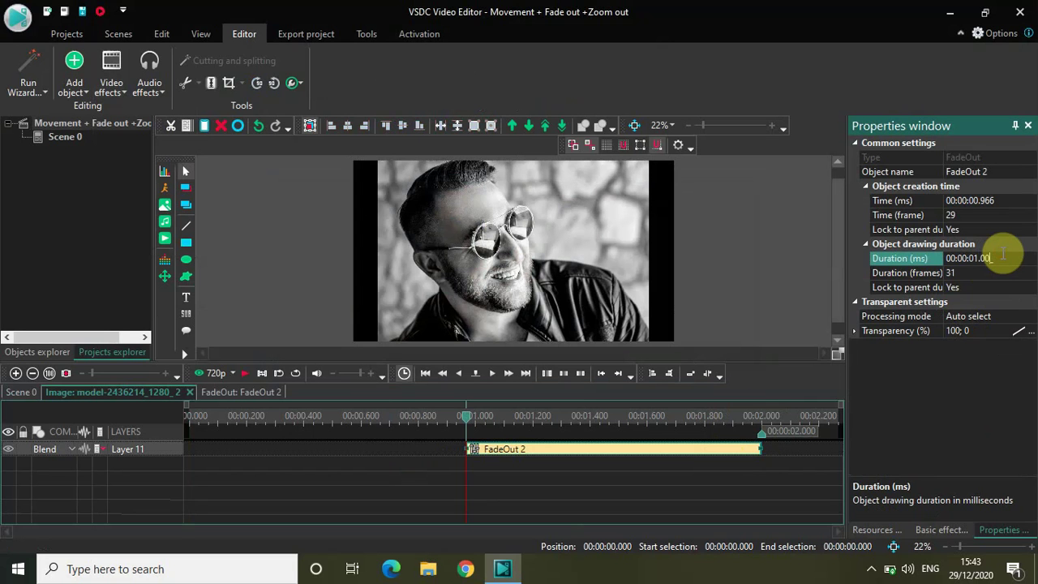
key("Return")
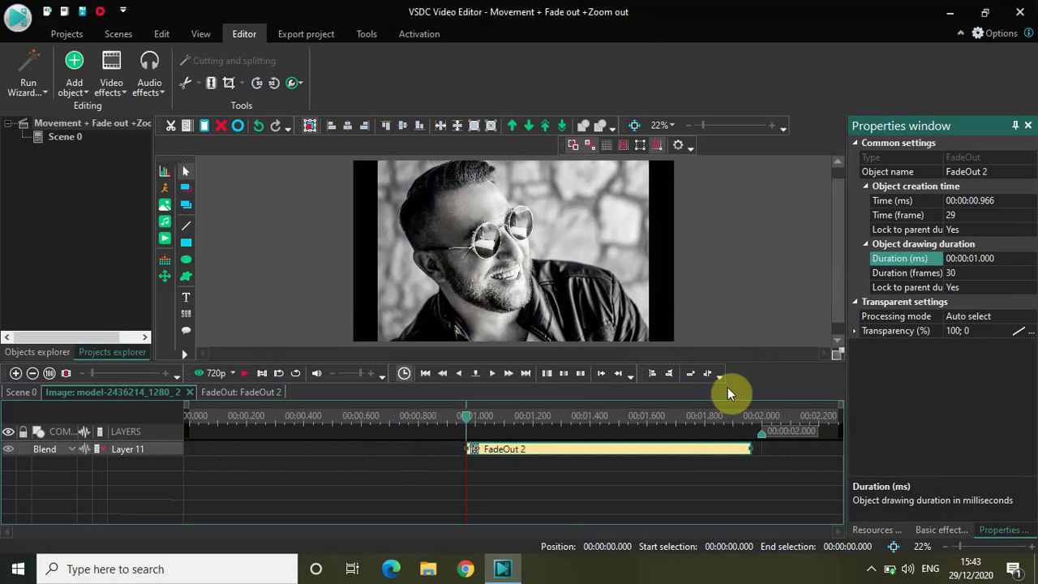
left_click(686, 455)
left_click_drag(686, 456, 695, 453)
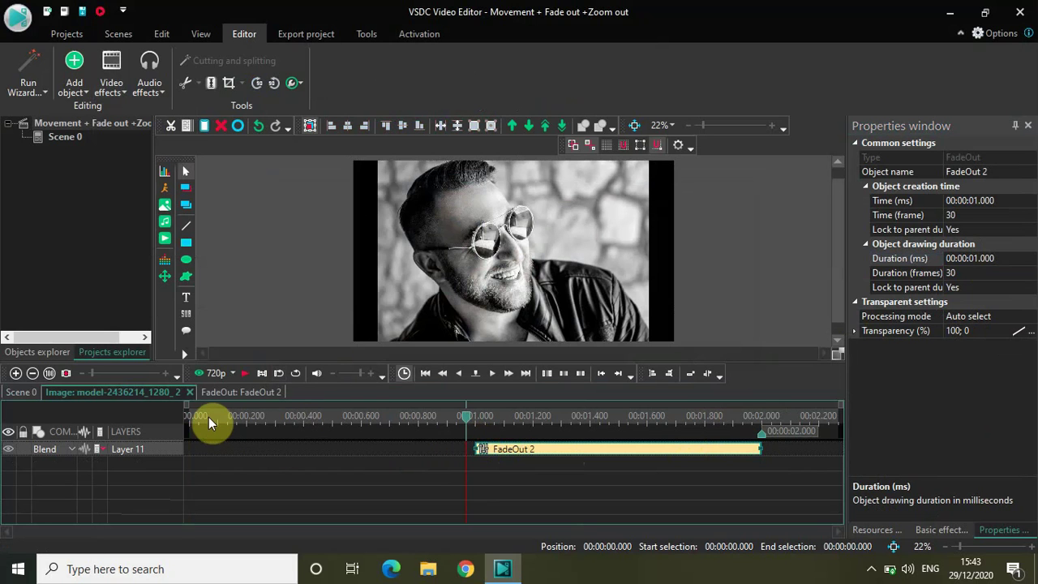
left_click_drag(208, 417, 158, 419)
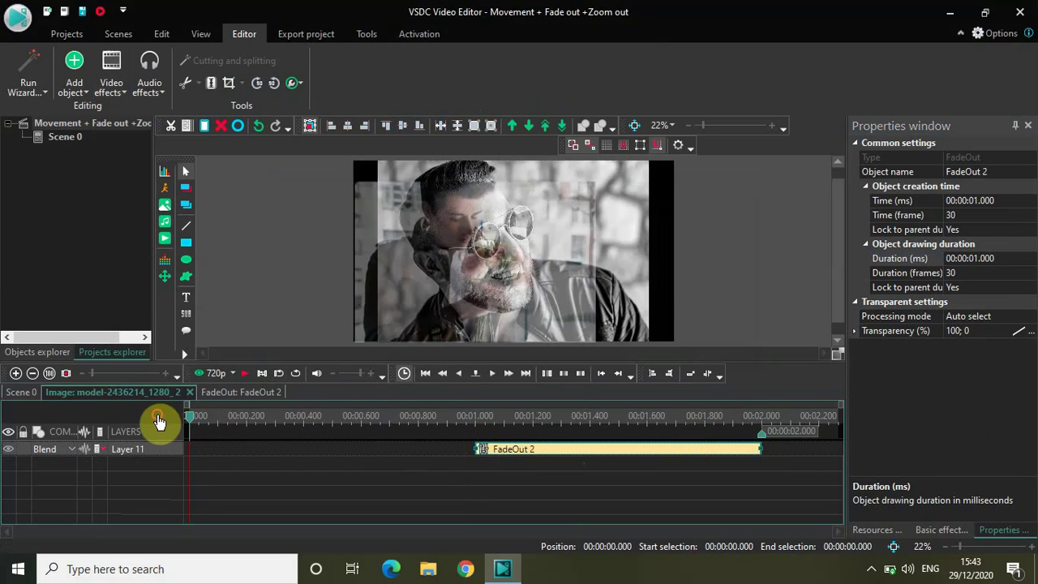
left_click(107, 34)
Step: Add a Zoom effect to the second photo with default placement, creating Zoom 2
left_click(245, 38)
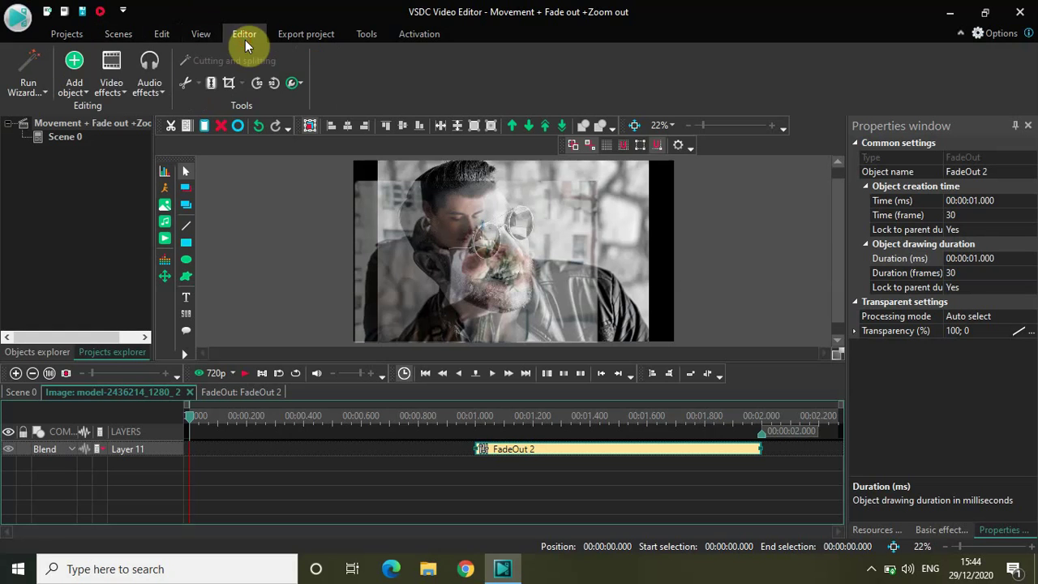
left_click(111, 83)
mouse_move(150, 164)
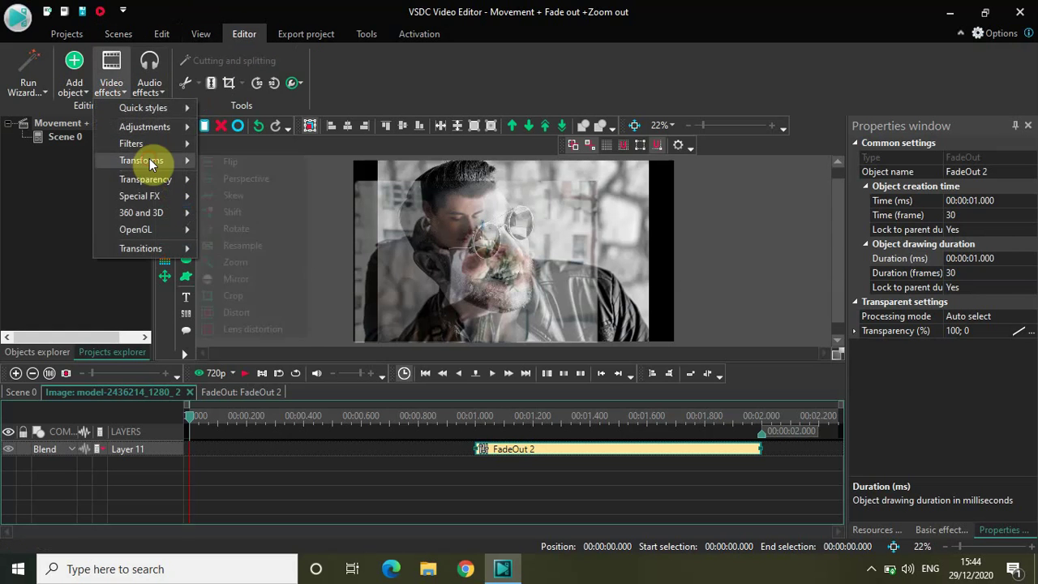
left_click(245, 262)
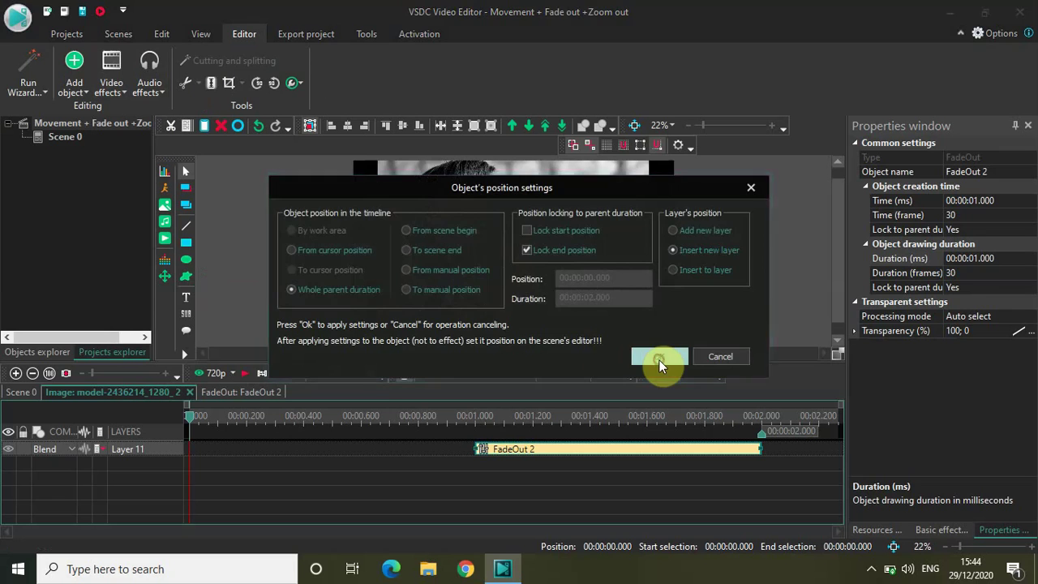
left_click(659, 358)
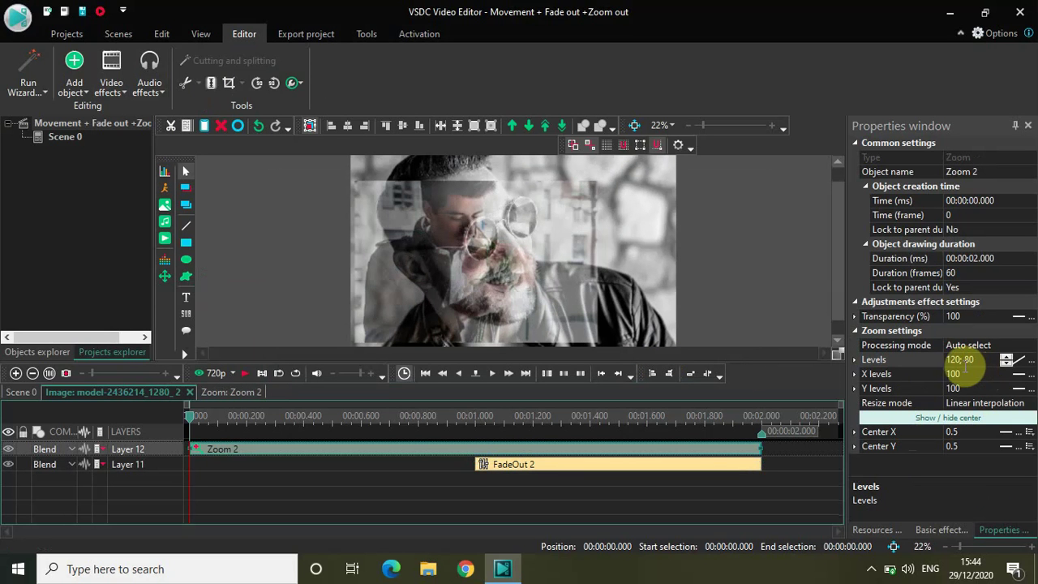
Step: Make the Zoom 2 levels change linearly from 120 to 80 over the photo
double_click(977, 362)
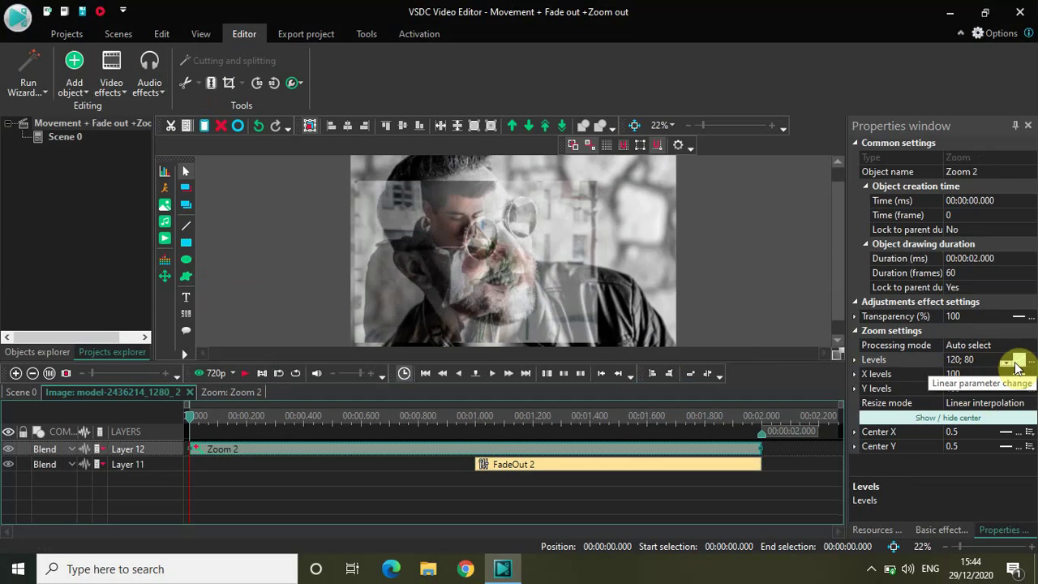
left_click(1016, 365)
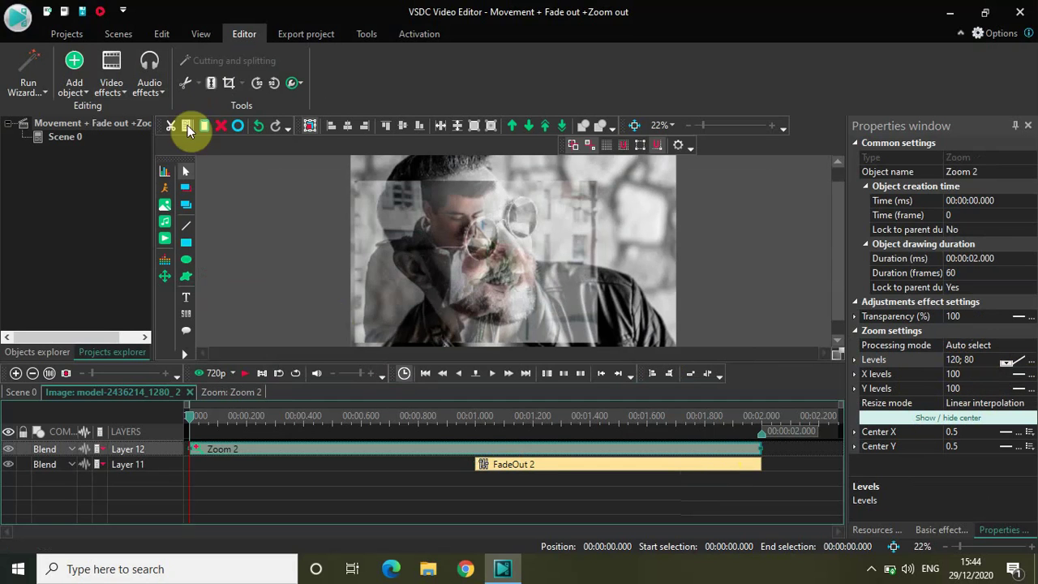
left_click(74, 81)
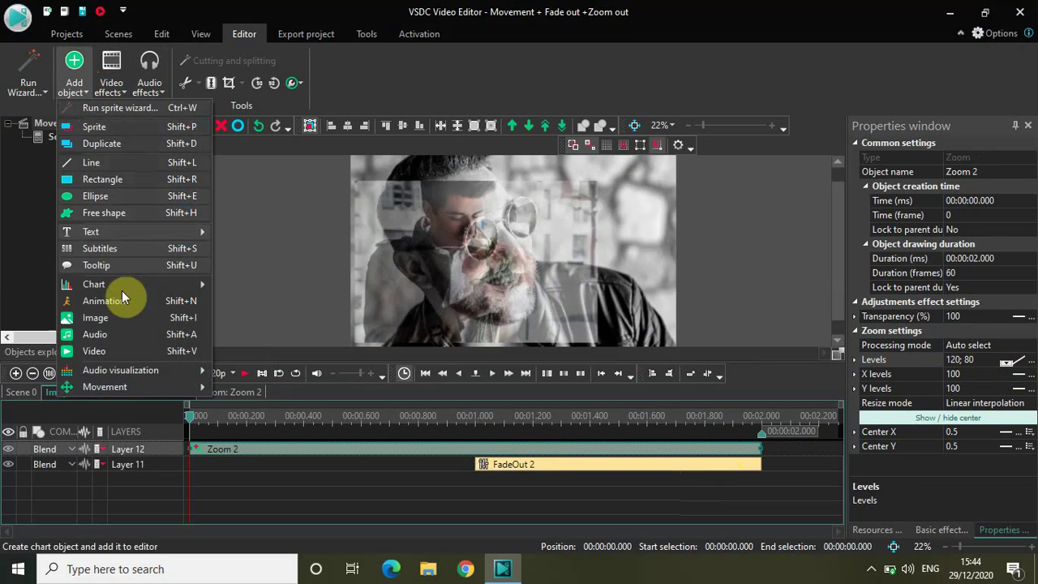
Step: Add a Movement 2 effect and drag its end point up-right to about 1191, 336
mouse_move(165, 386)
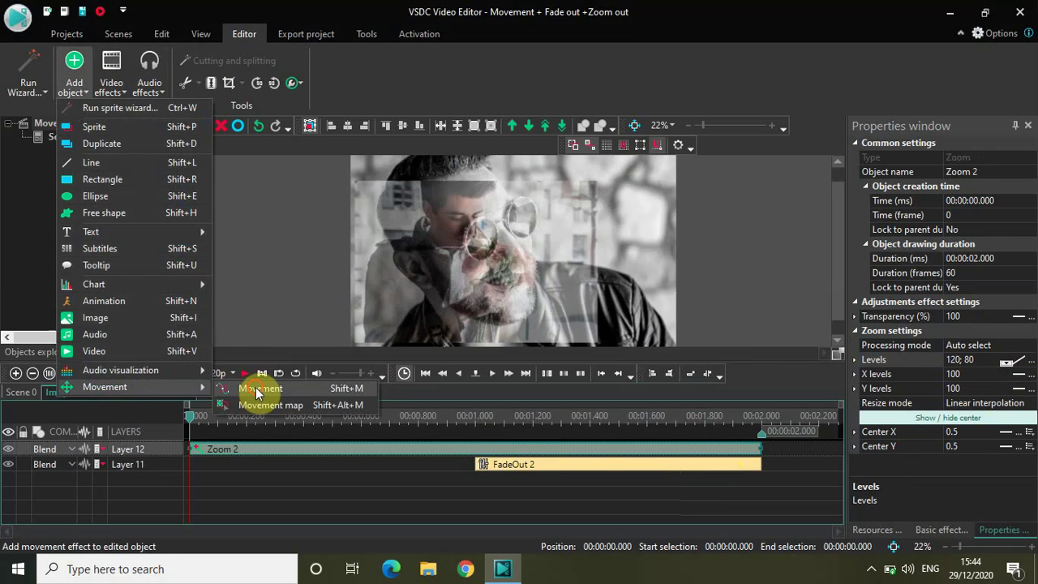
left_click(258, 391)
left_click(599, 346)
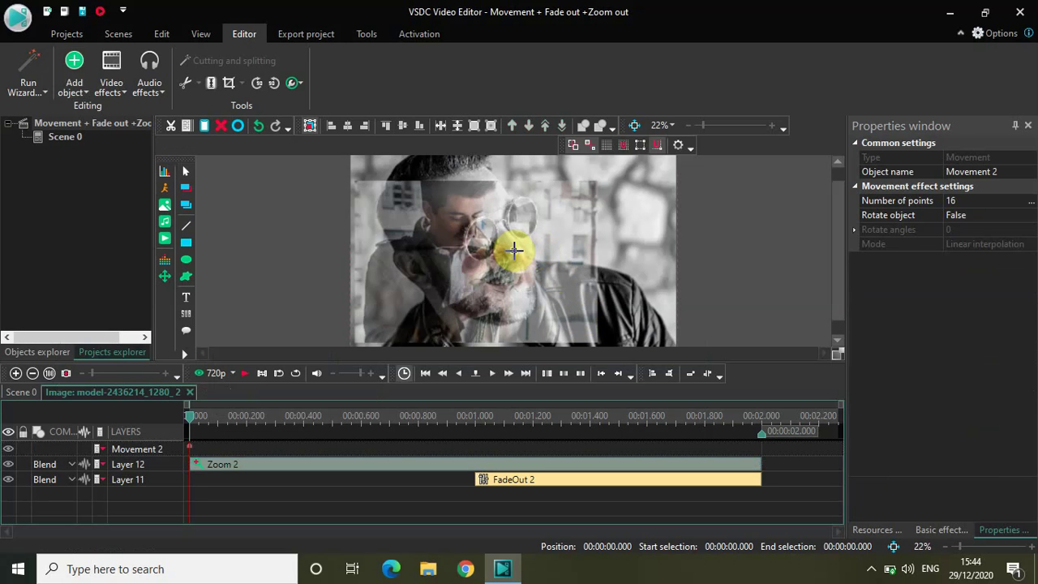
left_click(514, 250)
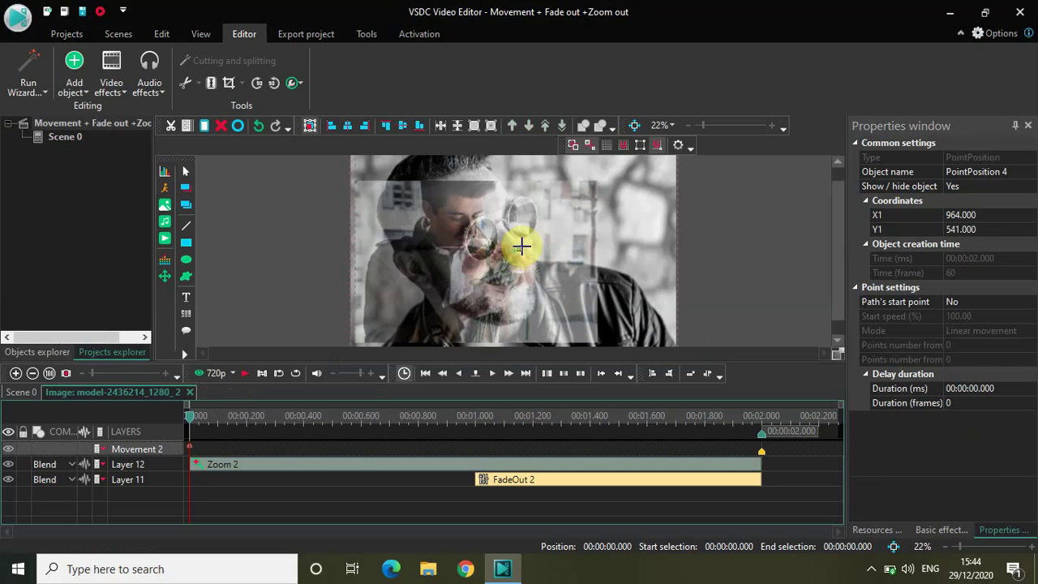
left_click_drag(536, 235, 552, 216)
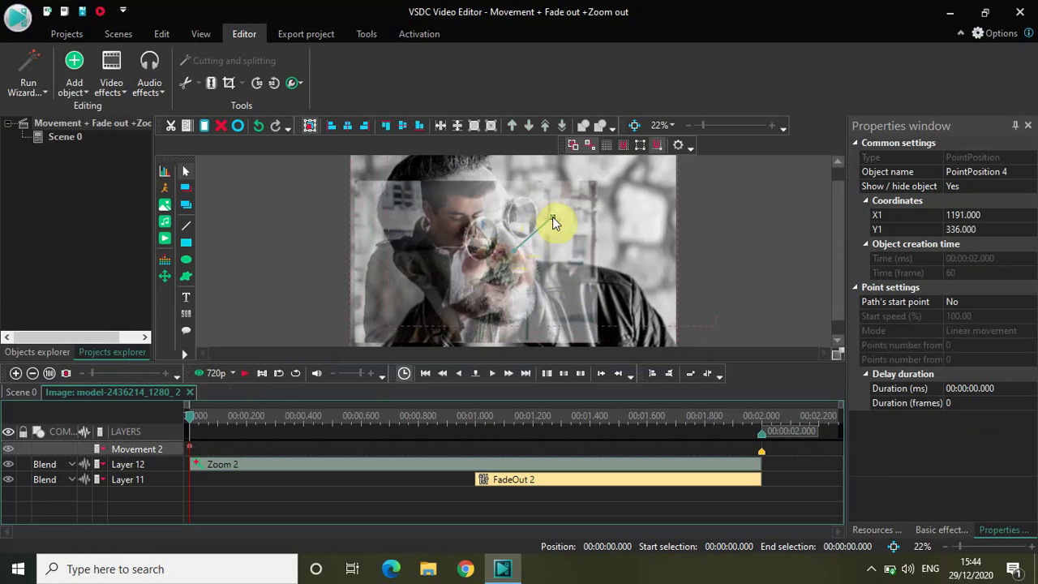
Step: Return to the Scene 0 timeline, rewind to the start, and play the preview through
left_click(13, 392)
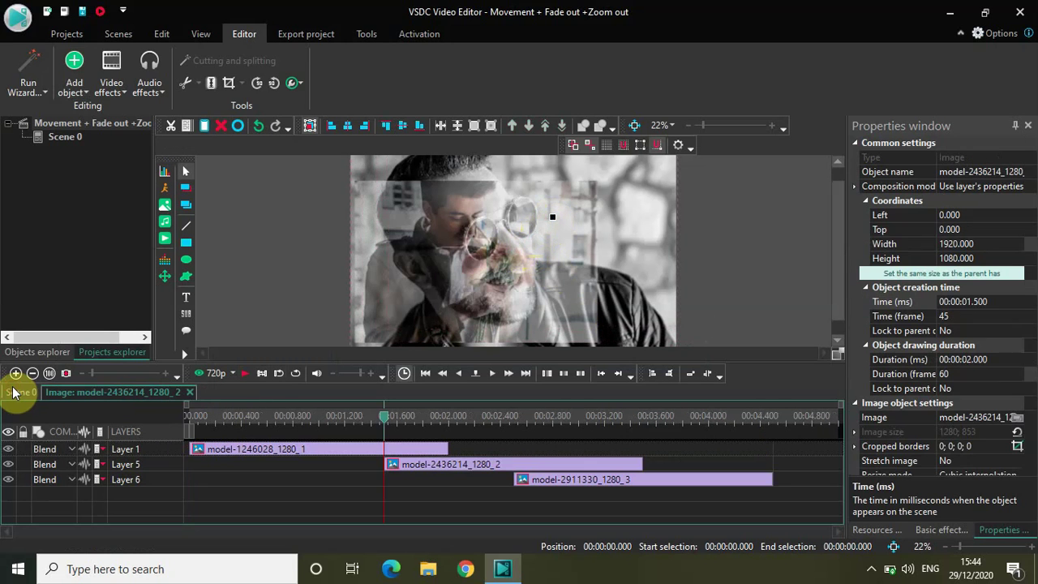
left_click(386, 423)
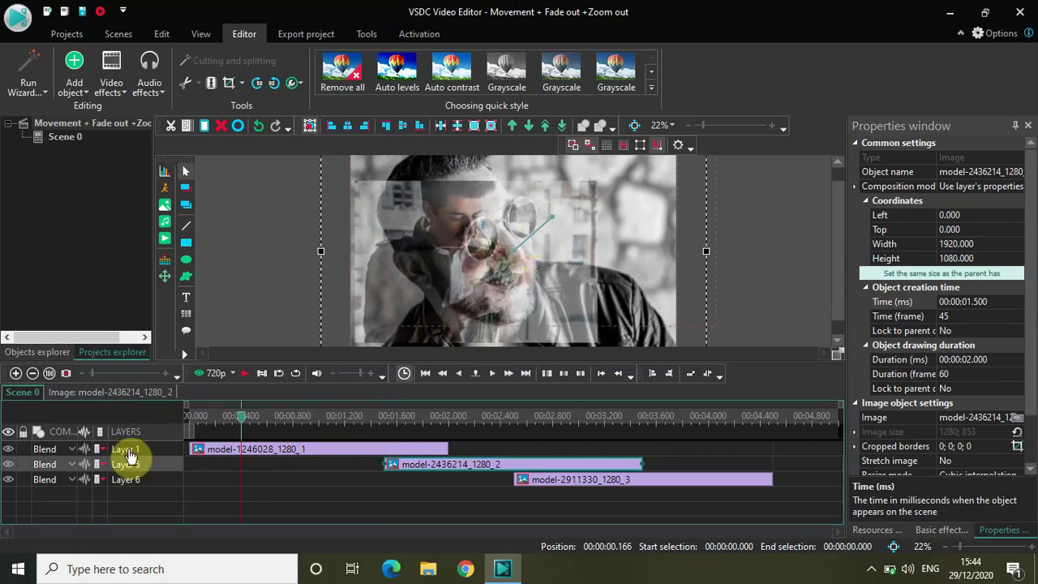
key("Home")
key("space")
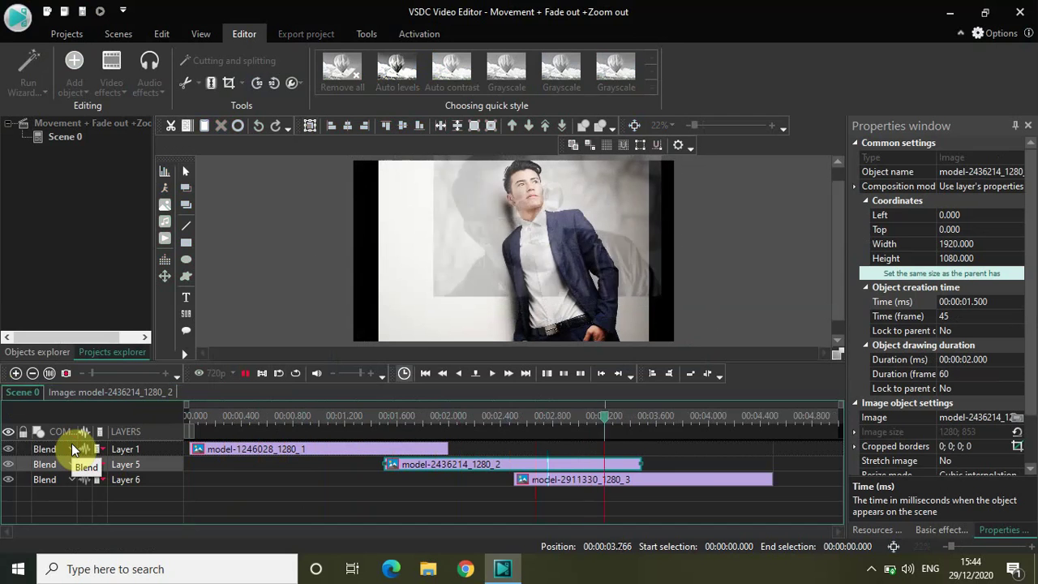
key("space")
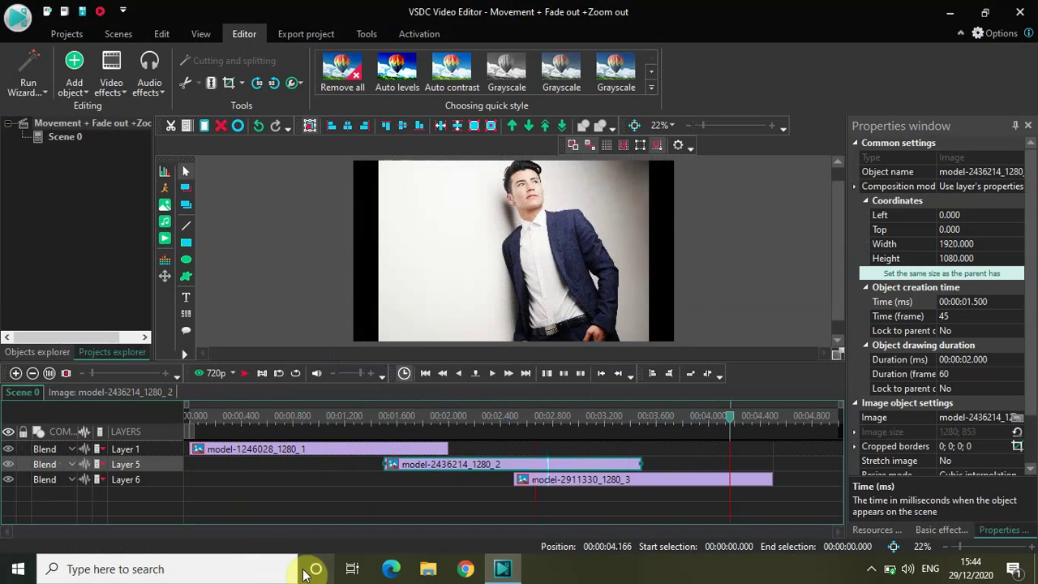
Step: Open the third photo's clip and add a Fade out transparency effect to it
double_click(648, 481)
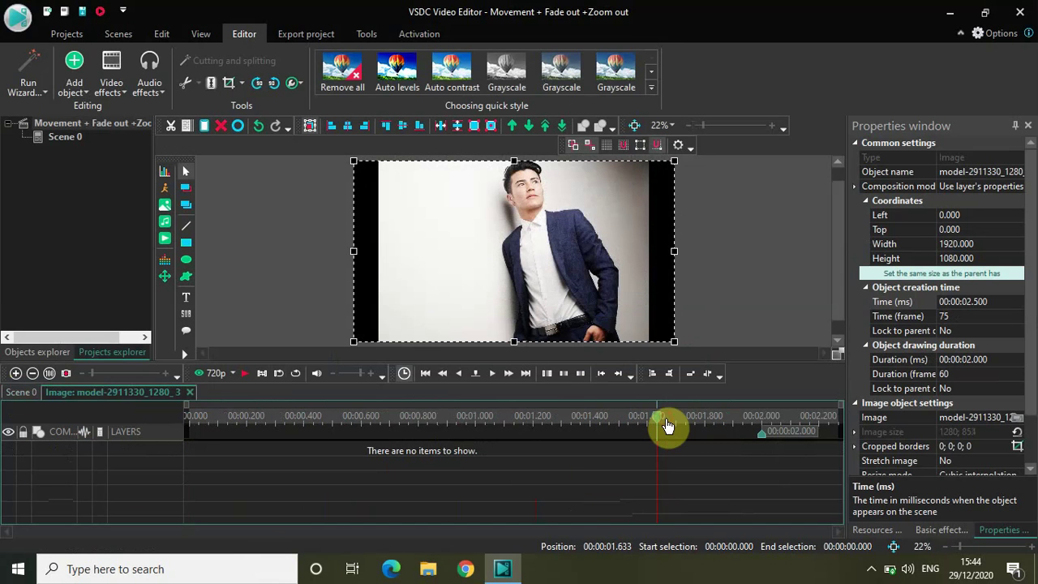
left_click_drag(667, 426, 77, 431)
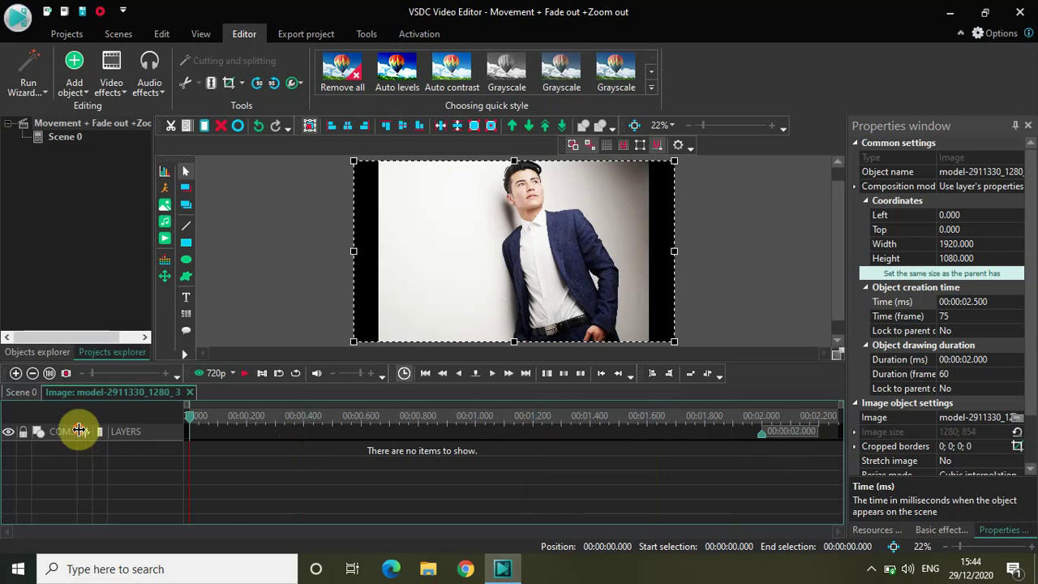
left_click(109, 85)
mouse_move(172, 180)
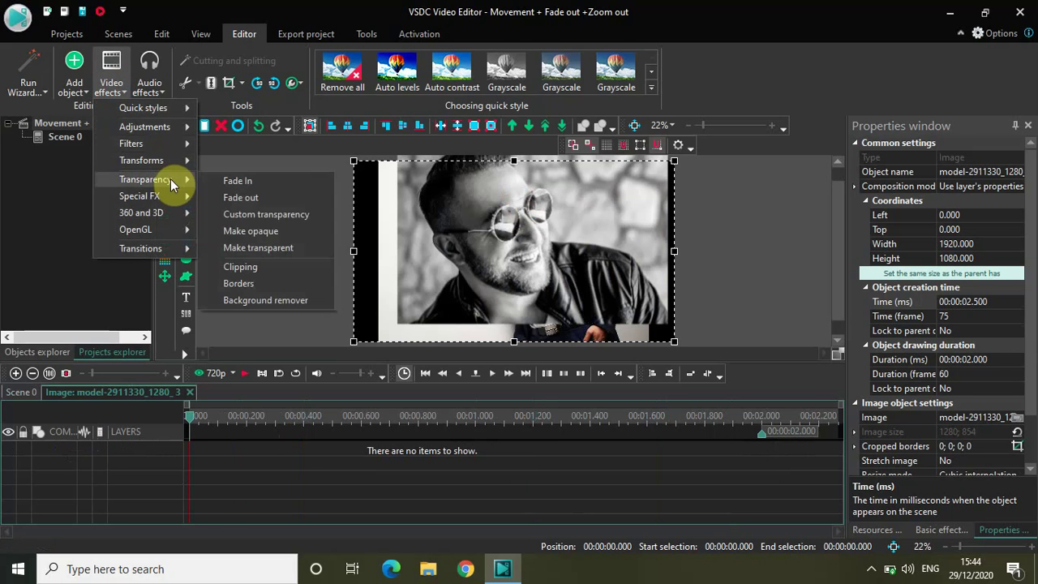
left_click(258, 198)
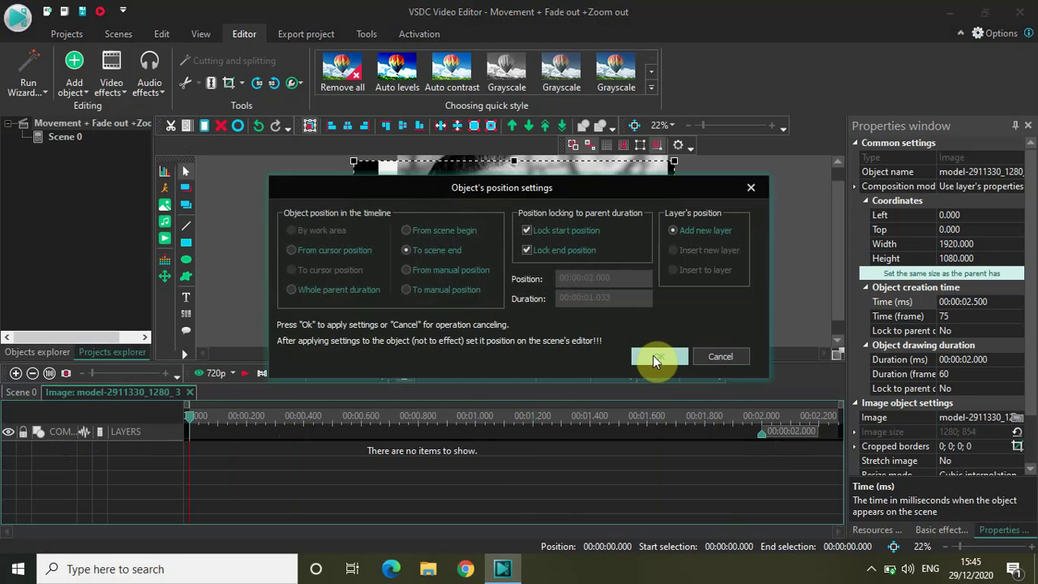
left_click(653, 355)
Step: Set FadeOut 3's duration to 1 second and align it to end with the photo
left_click(653, 452)
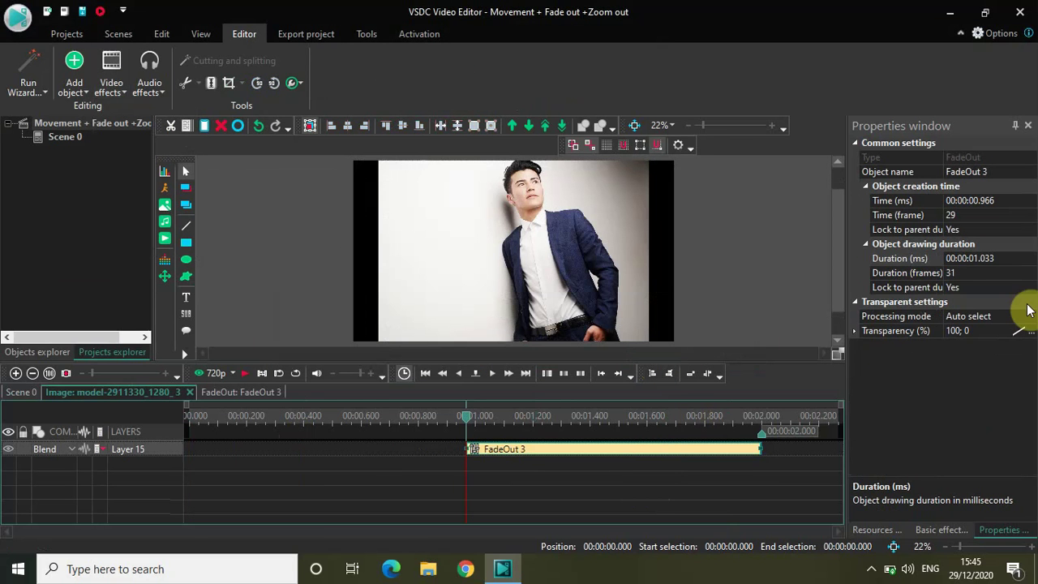
left_click(1004, 258)
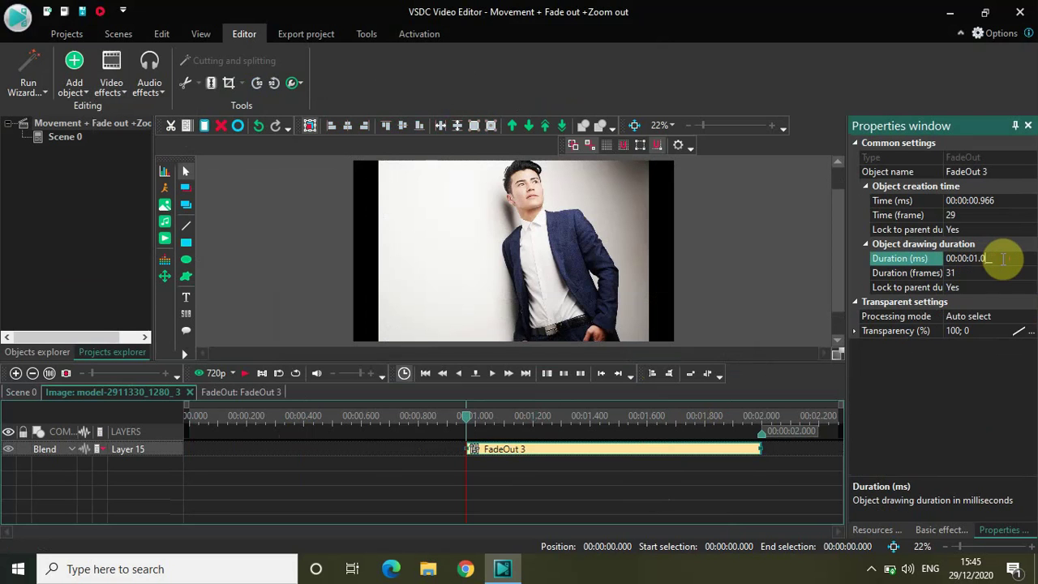
key("Return")
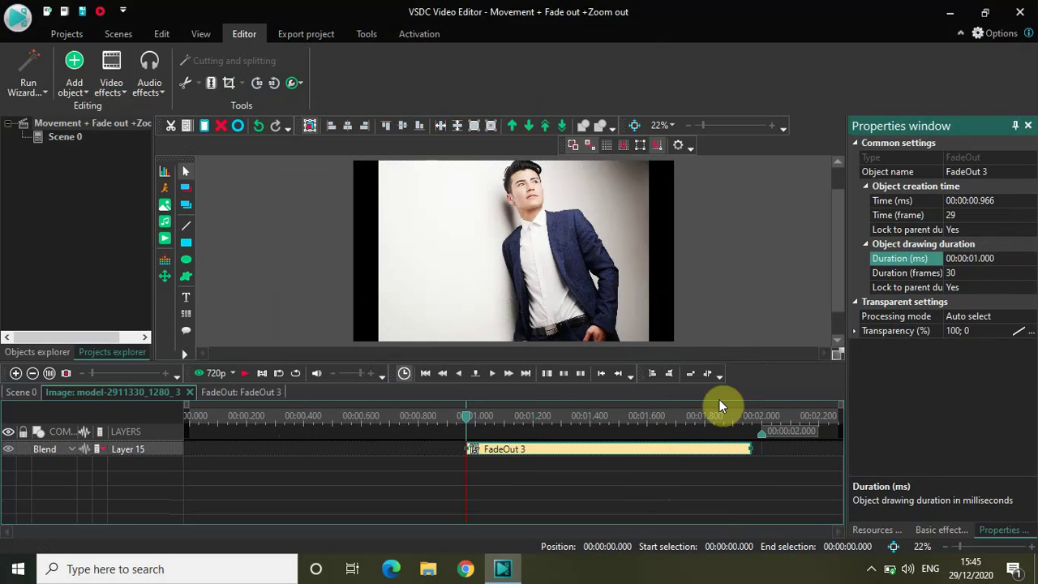
left_click(678, 452)
left_click_drag(675, 452, 684, 454)
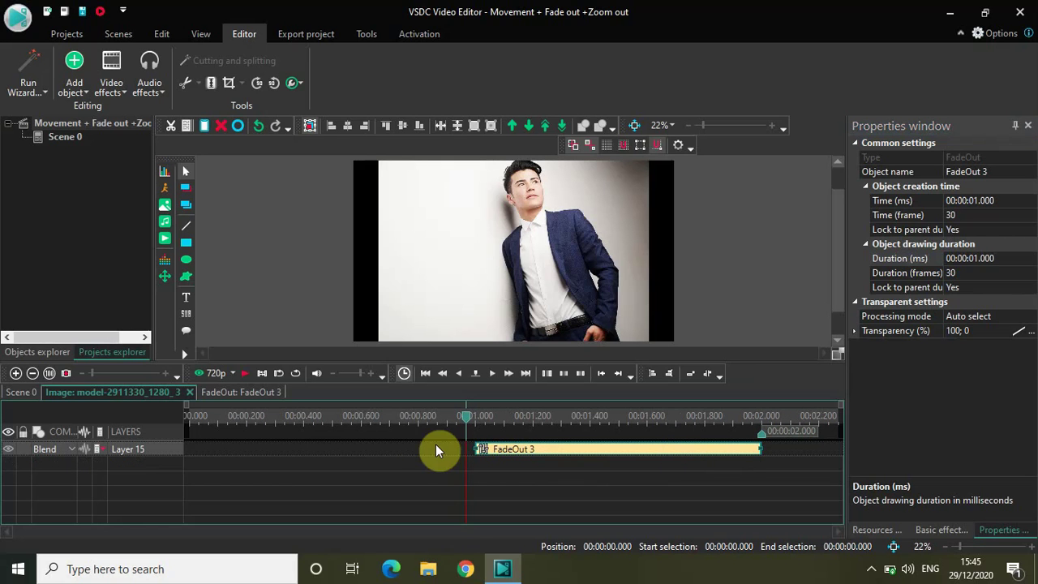
Step: Add a Zoom 3 effect across the third photo, levels changing linearly from 120 to 80
left_click(186, 414)
left_click(111, 75)
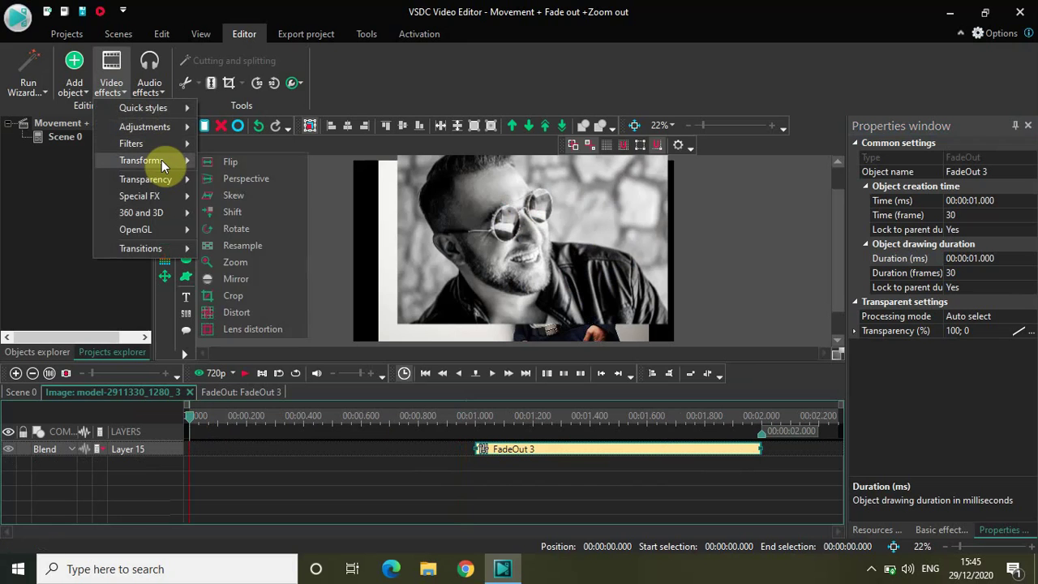
left_click(238, 263)
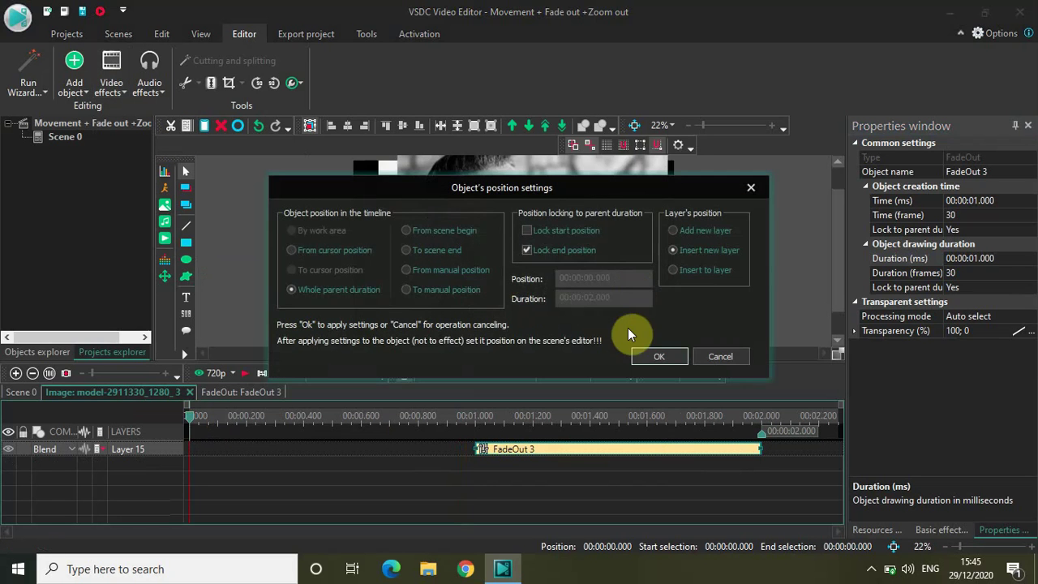
left_click(657, 357)
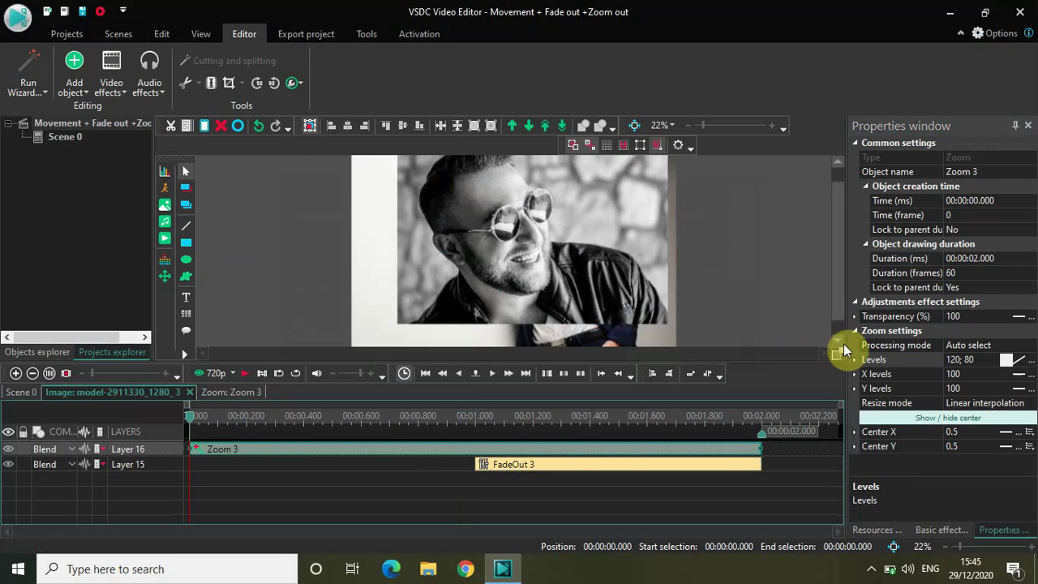
left_click(1019, 363)
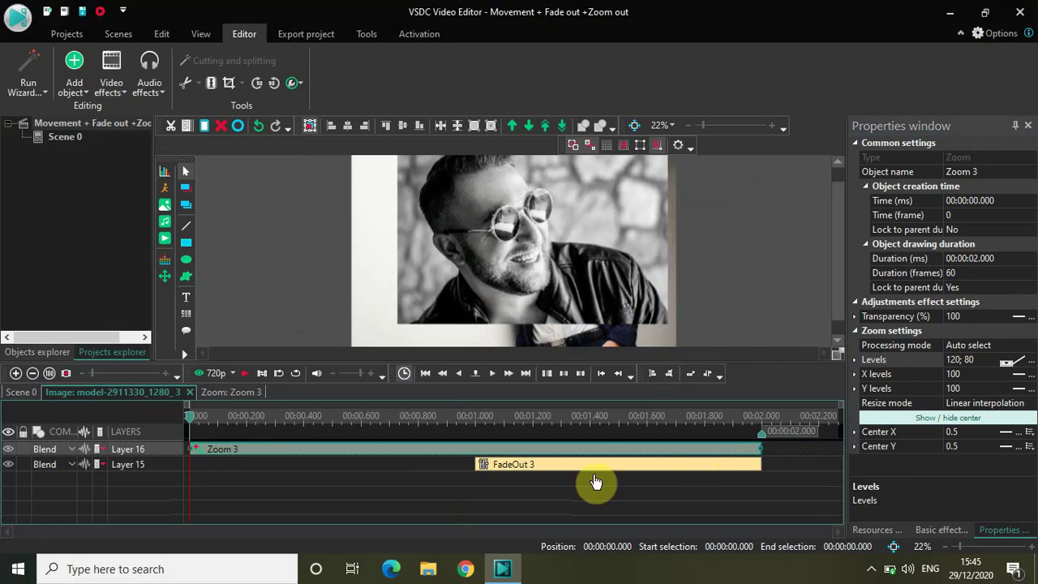
Step: Add a Movement 3 path sliding the third photo up-left to 809, 373, then return to Scene 0
left_click(74, 68)
mouse_move(142, 385)
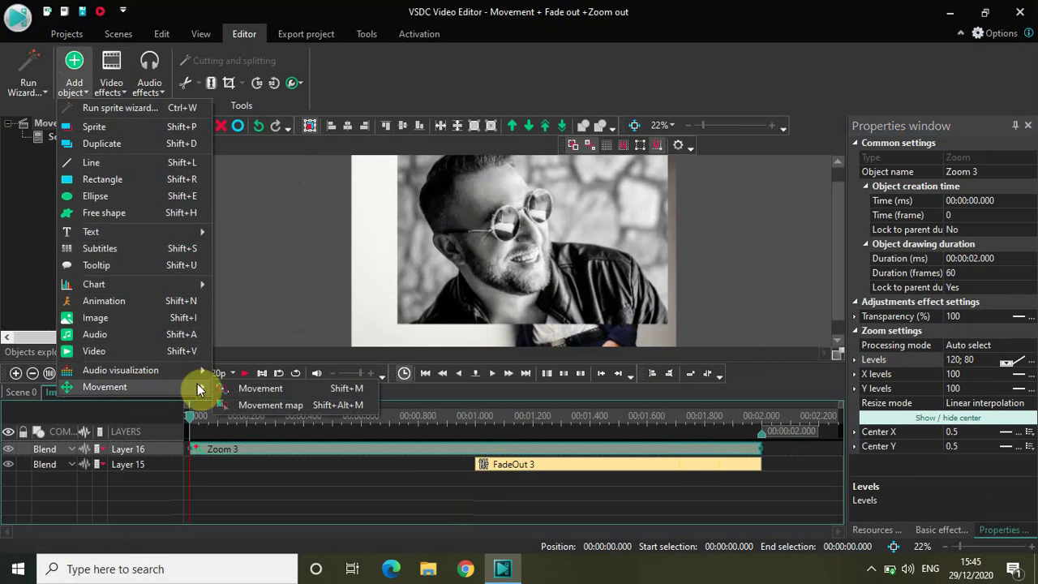
left_click(262, 388)
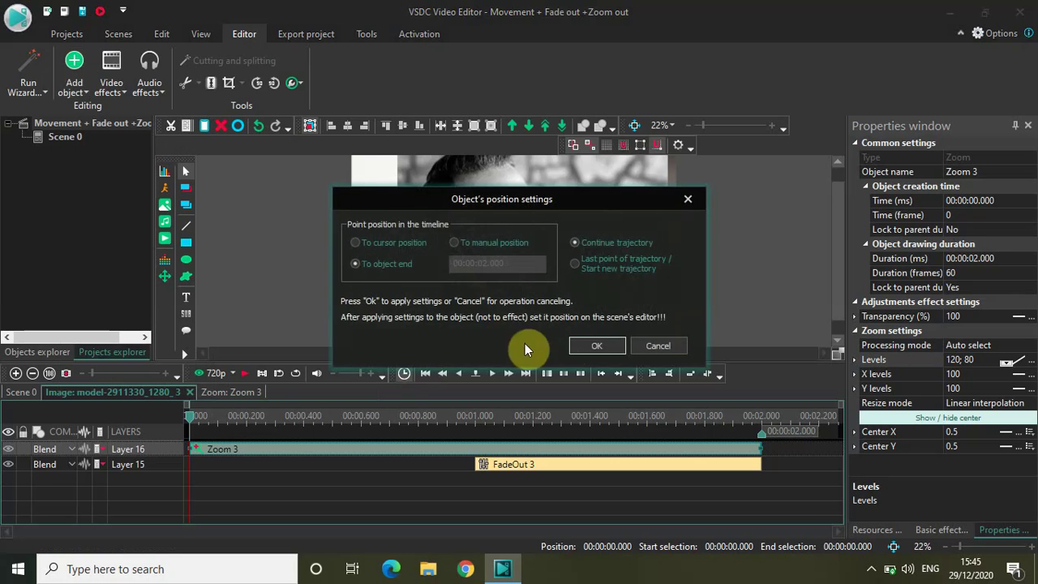
left_click(599, 347)
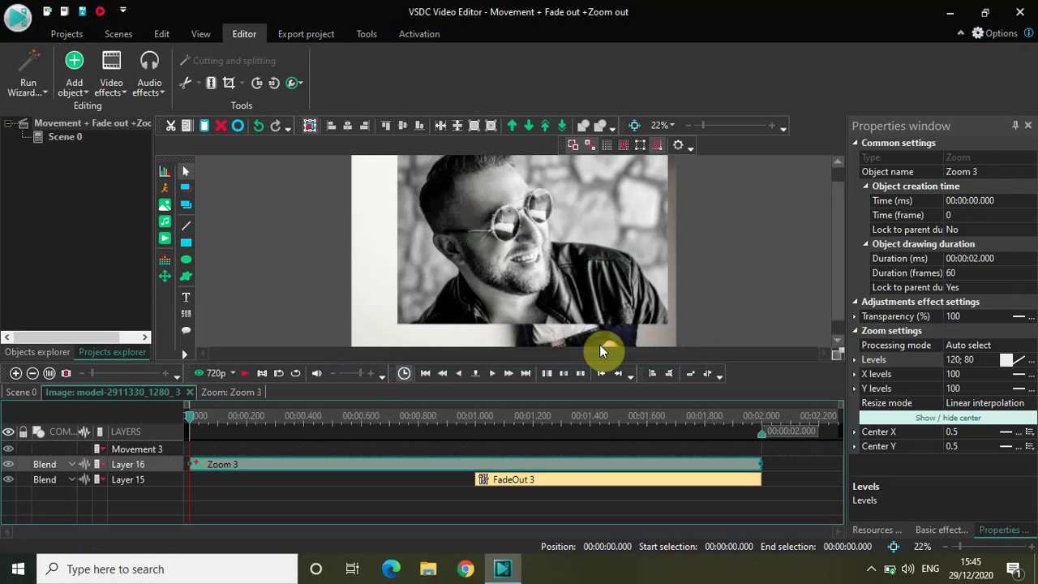
left_click(513, 250)
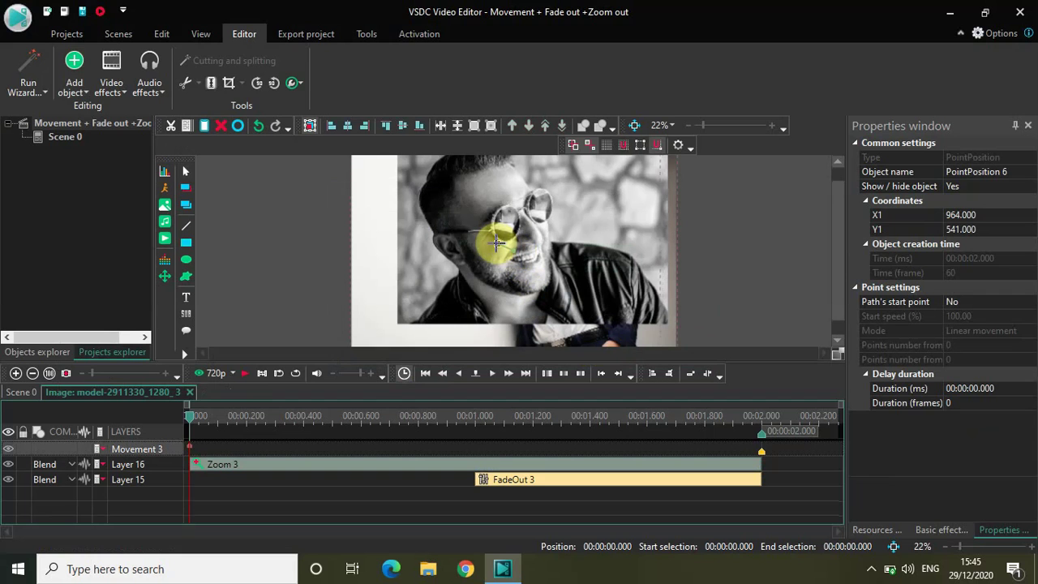
left_click_drag(486, 240, 488, 223)
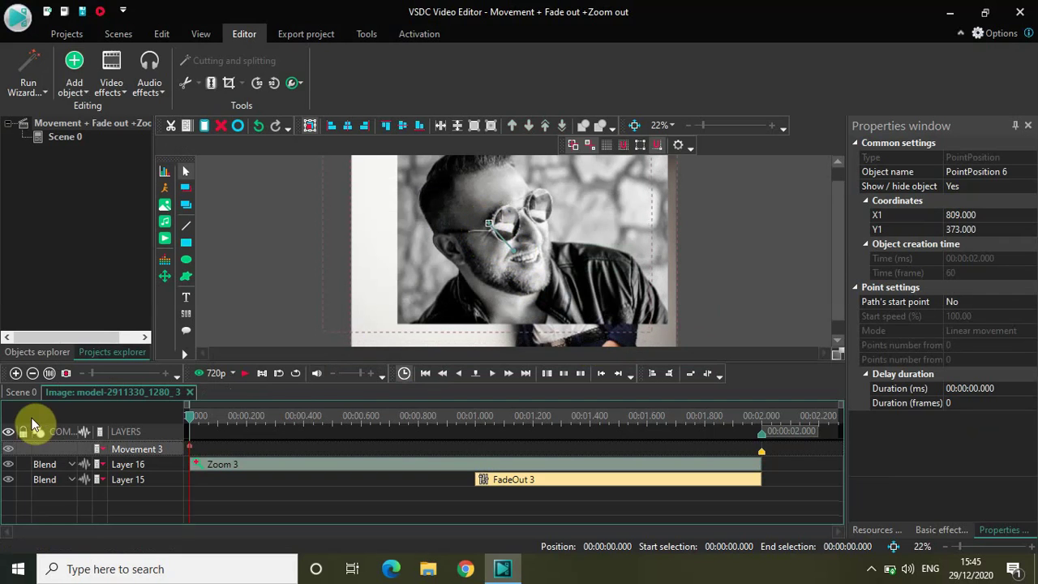
left_click(11, 394)
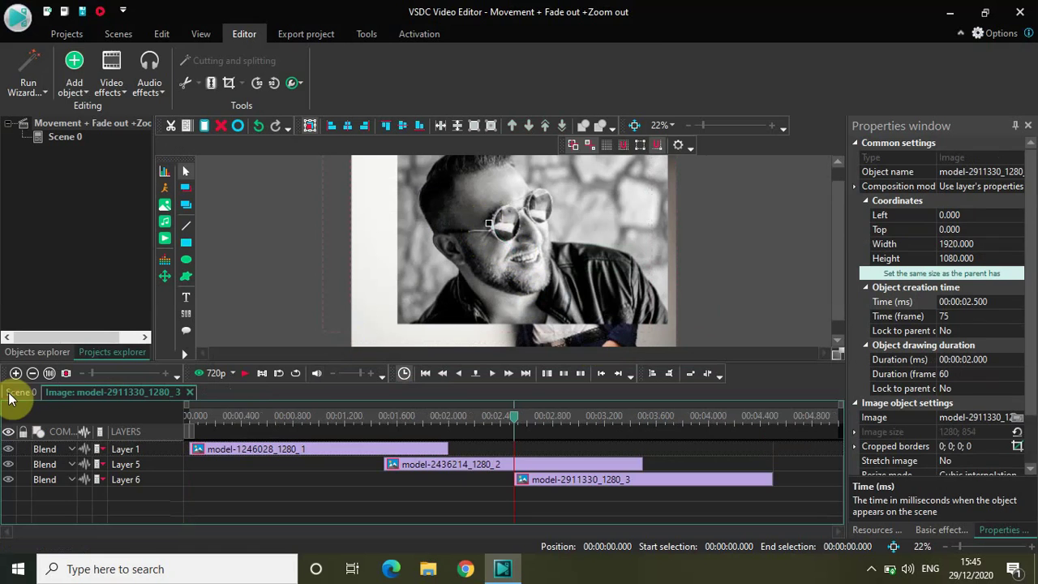
Step: Rewind Scene 0 to the start, play it, and open the preview in a separate player window
left_click(203, 417)
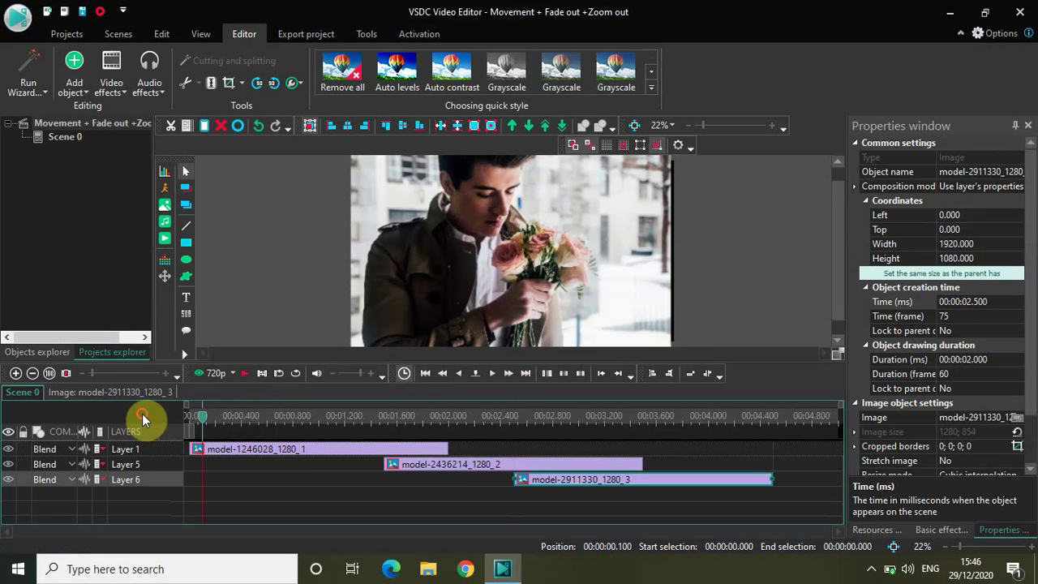
left_click_drag(203, 425, 166, 427)
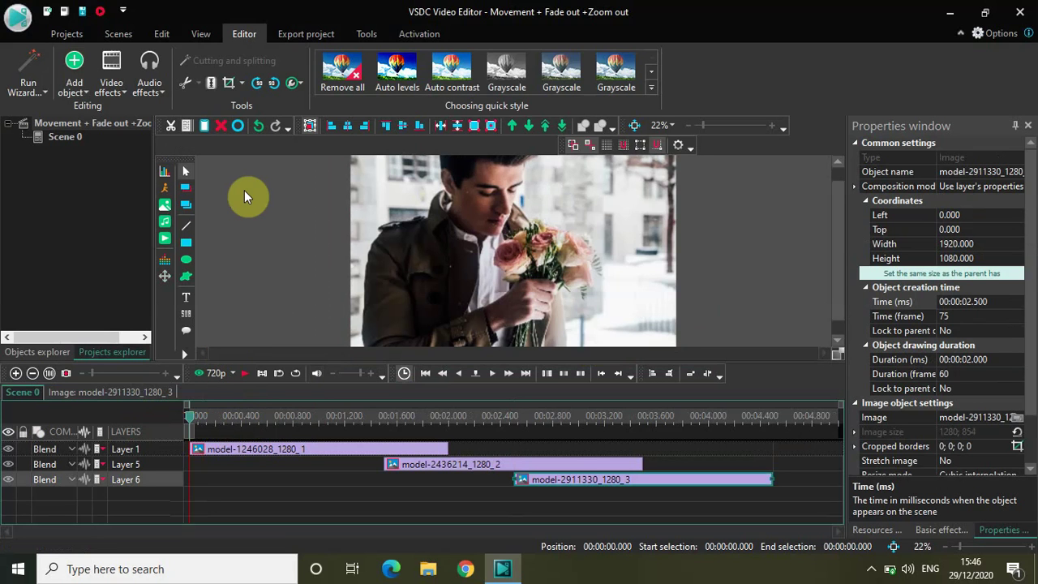
key("space")
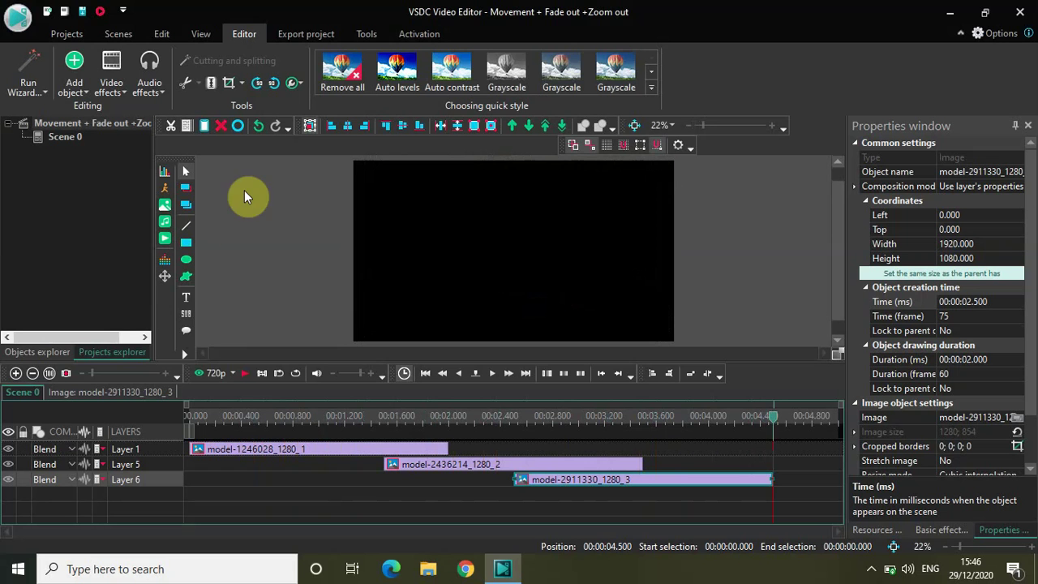
left_click(208, 373)
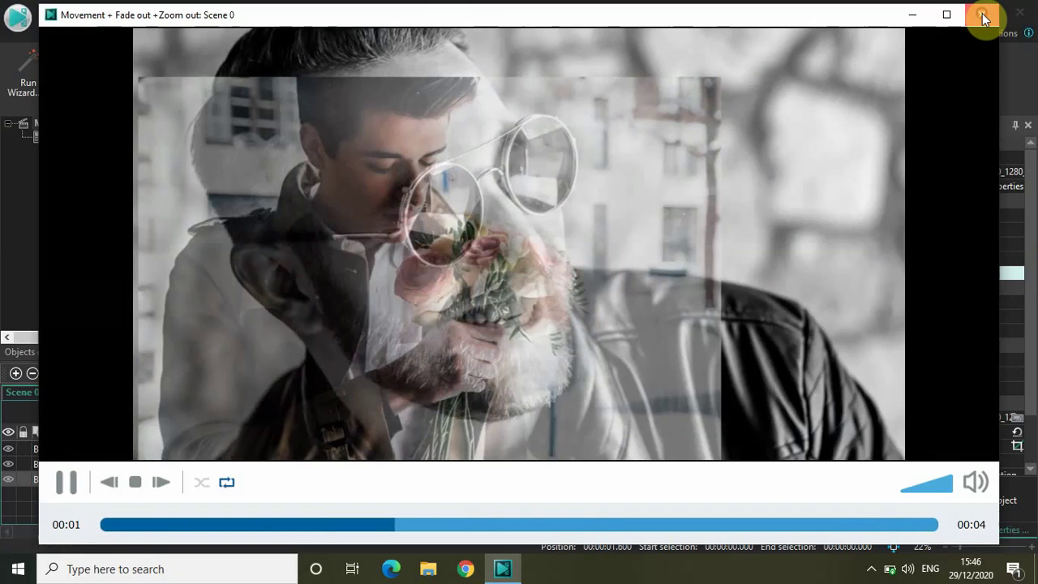
Step: Close the preview player window and stop playback at the project end
left_click(982, 14)
key("End")
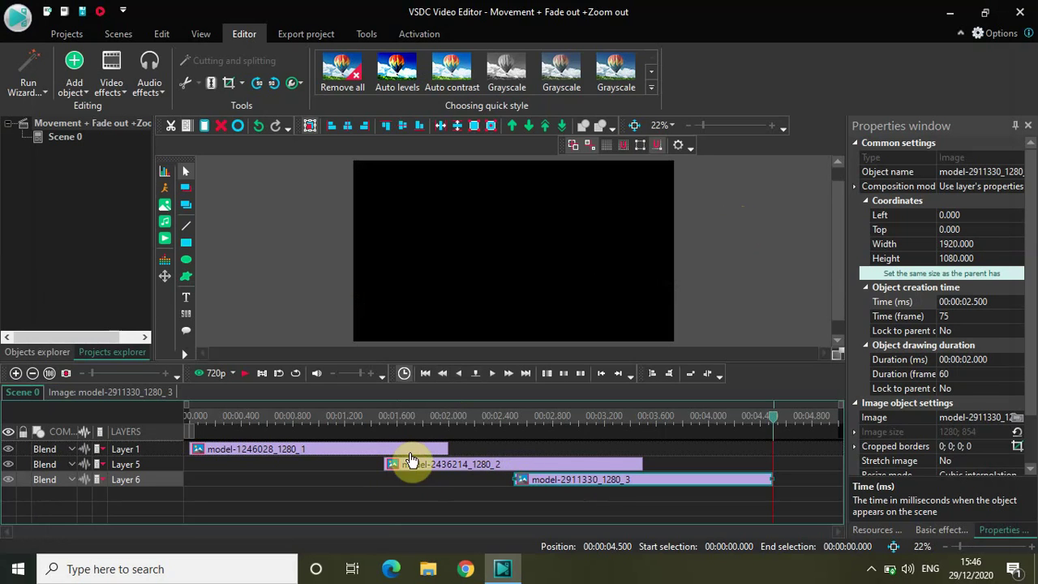
left_click(313, 452)
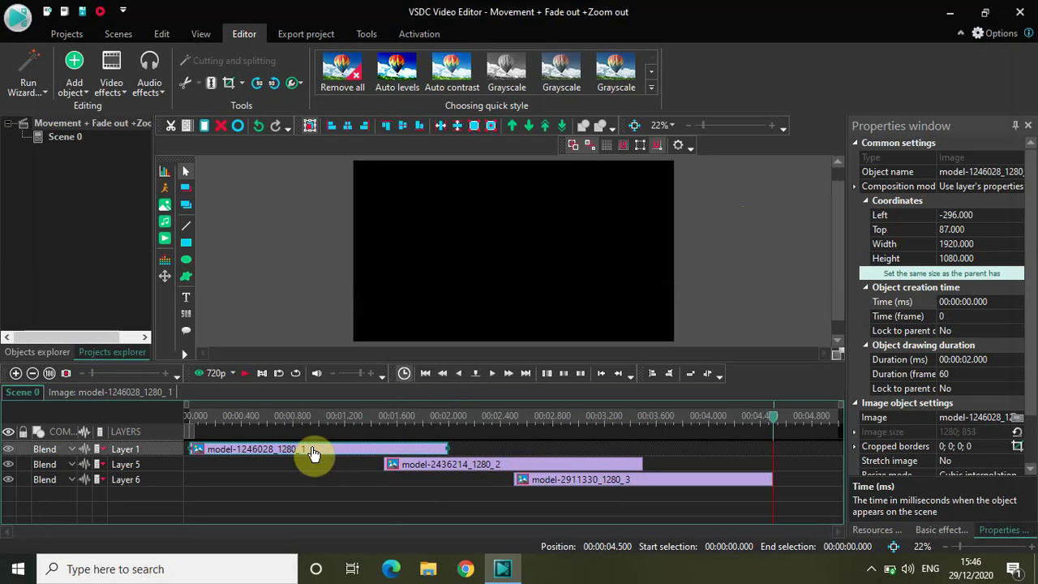
left_click(479, 470)
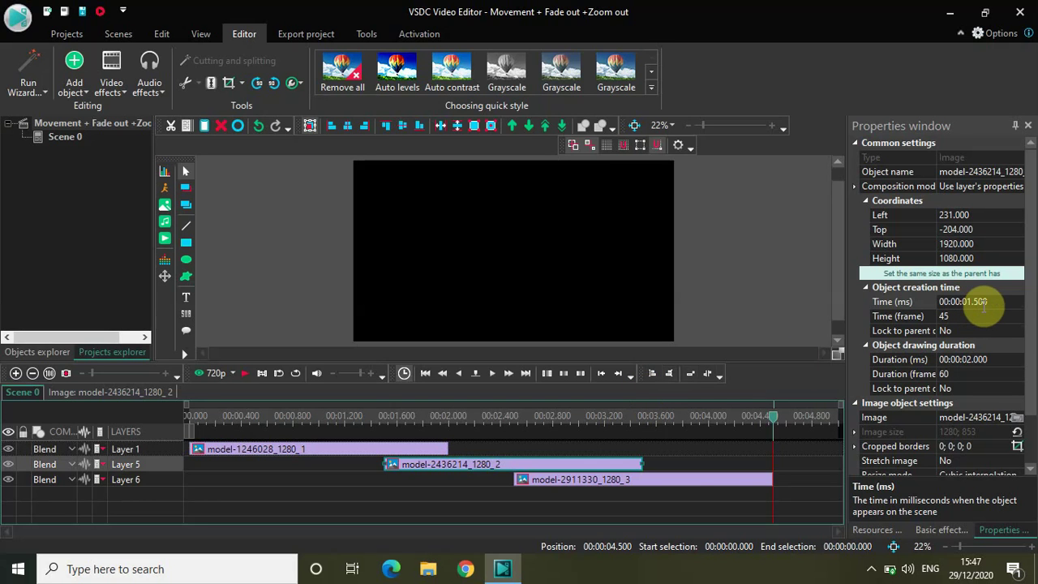
left_click(690, 483)
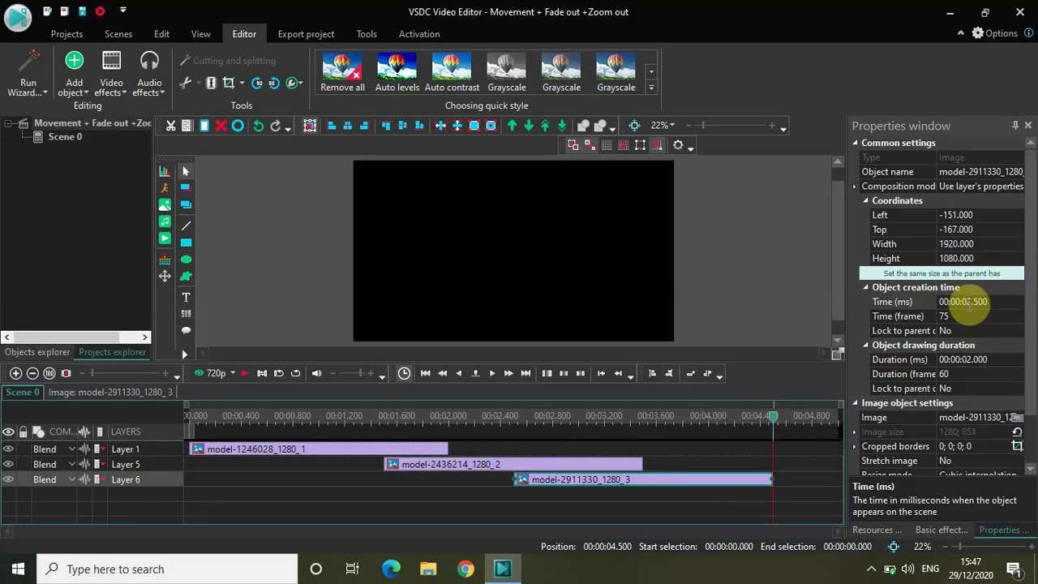